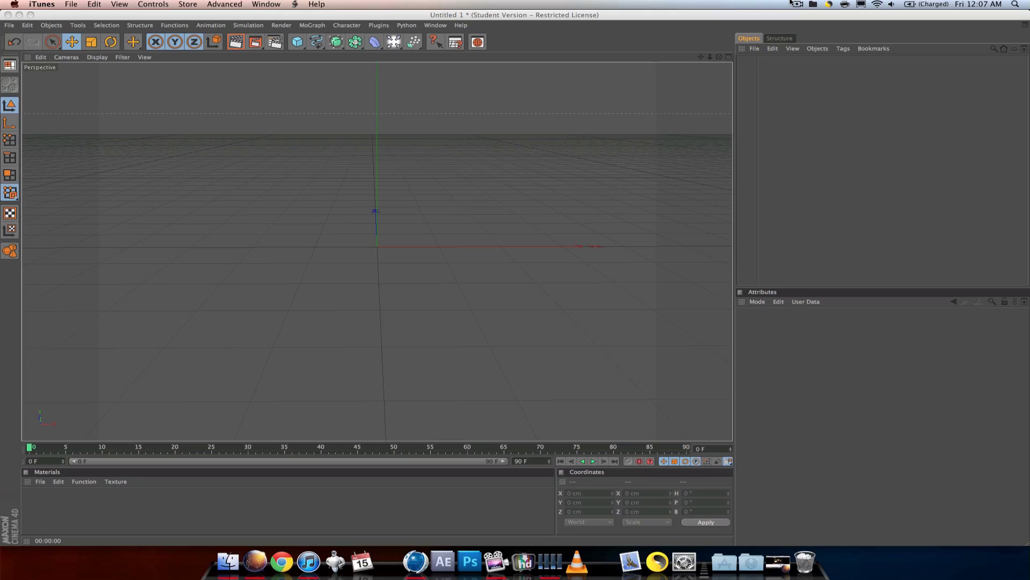
Make Cinema 4D the active application, showing the empty untitled scene.
left_click(487, 176)
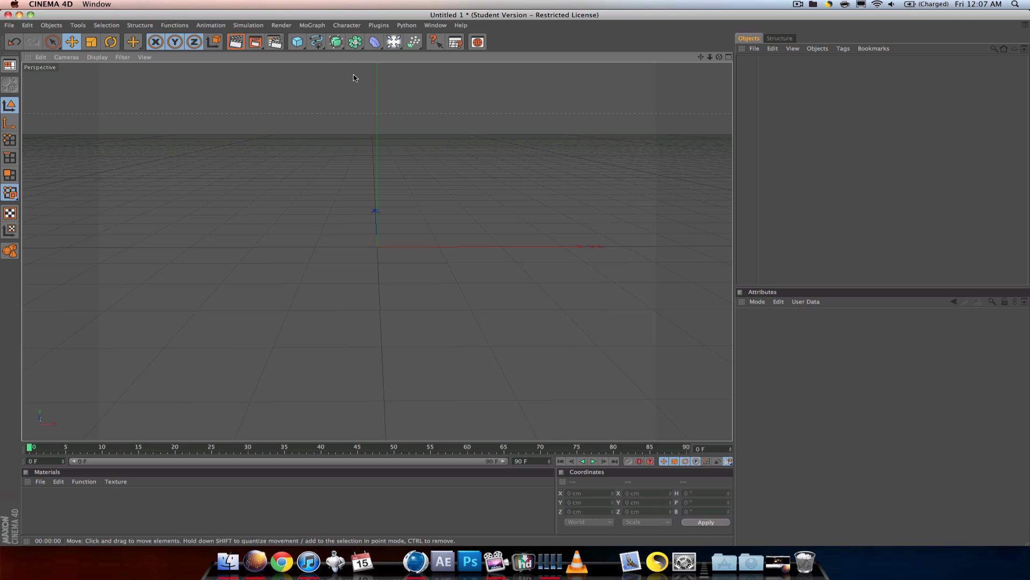
Insert a Spline Mask object from the Array flyout and deselect it.
left_click(355, 42)
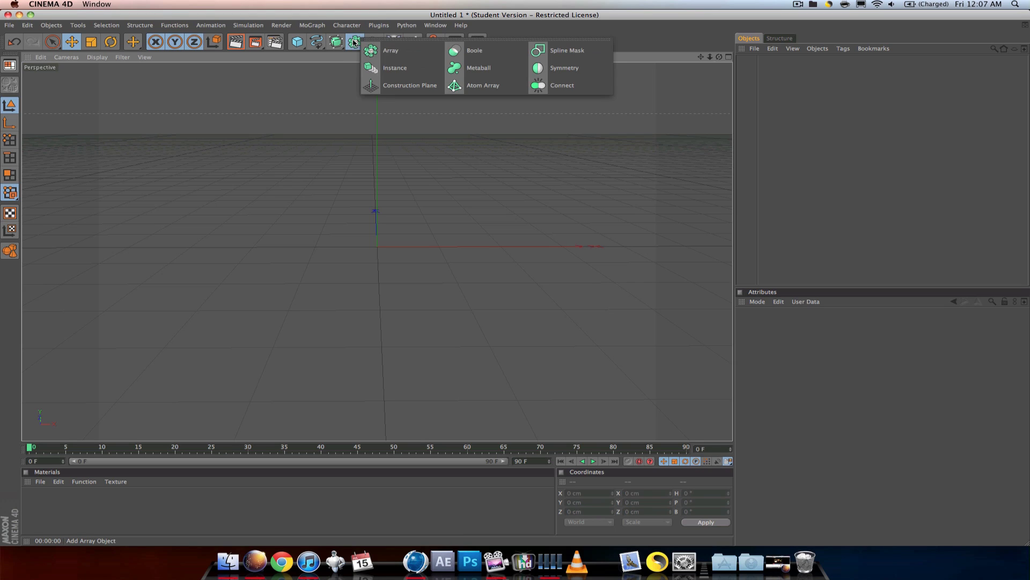
left_click(562, 53)
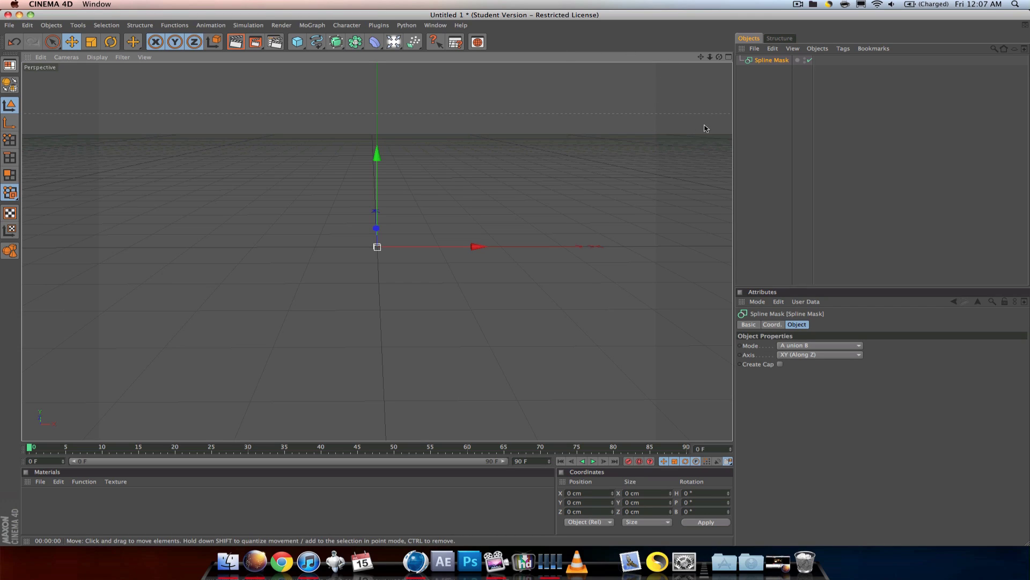
left_click(752, 107)
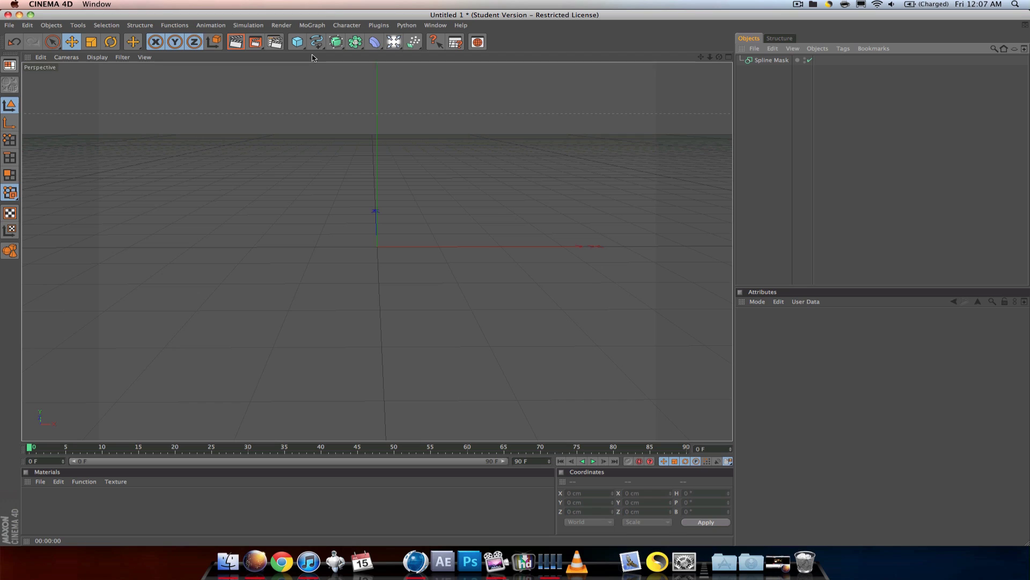
left_click(316, 43)
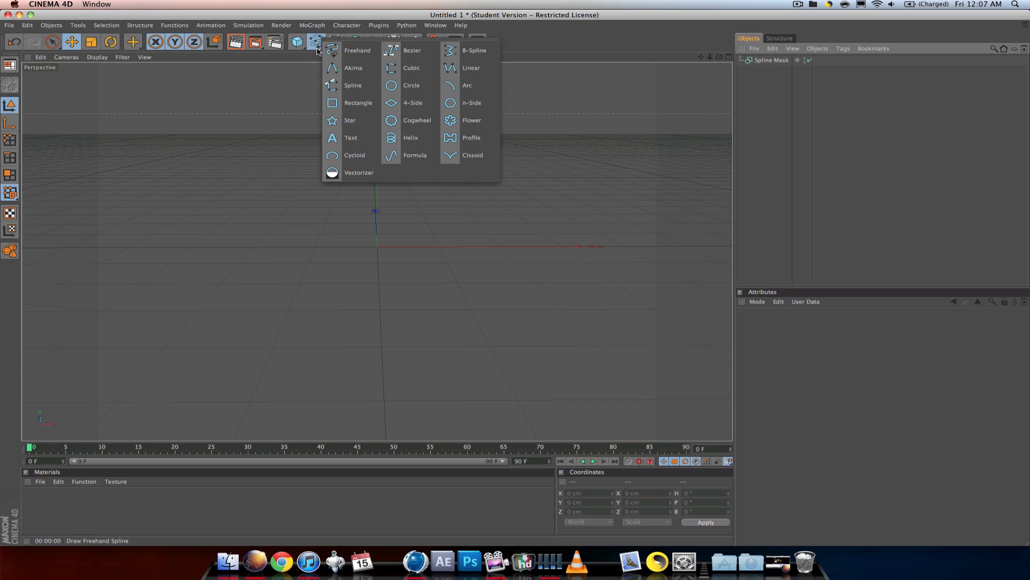
Add a Rectangle spline and a Circle spline to the scene.
left_click(355, 103)
left_click(316, 43)
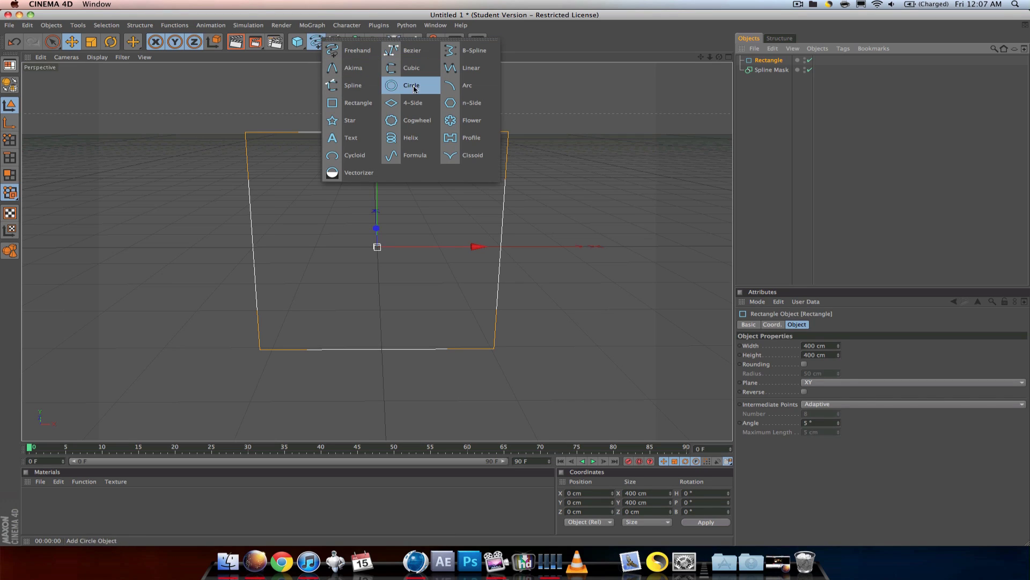
left_click(413, 86)
Widen the Rectangle to 422 cm and nest both splines under the Spline Mask.
left_click(767, 70)
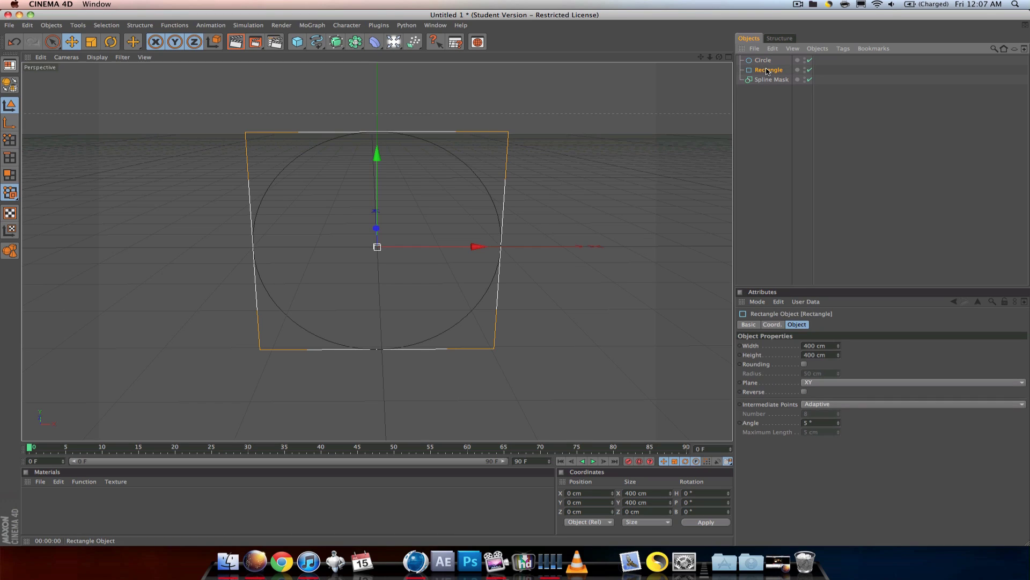
mouse_move(839, 346)
left_mouse_down()
mouse_move(839, 335)
mouse_move(839, 344)
left_mouse_up()
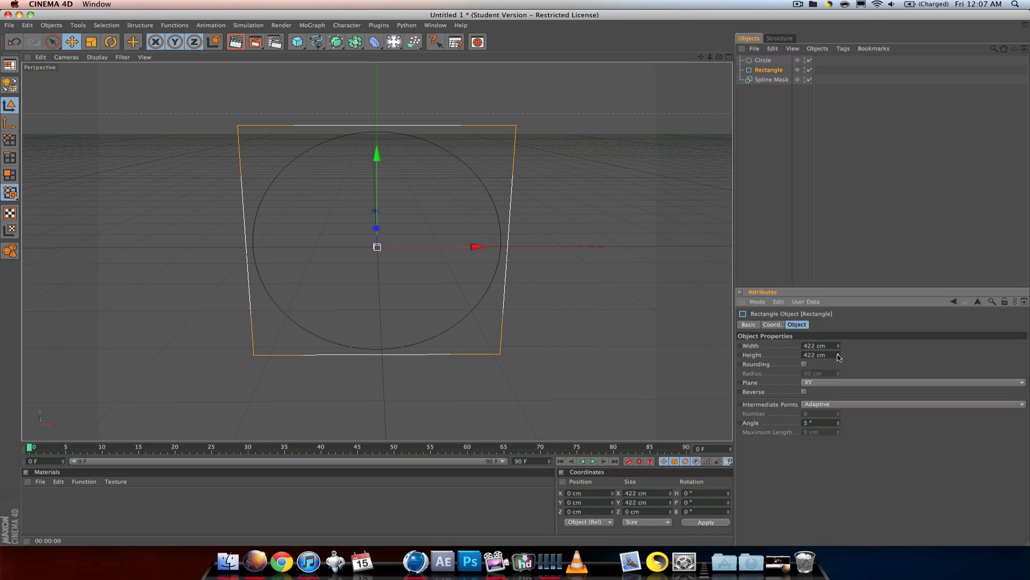
left_click(521, 103)
left_click_drag(778, 59, 759, 82)
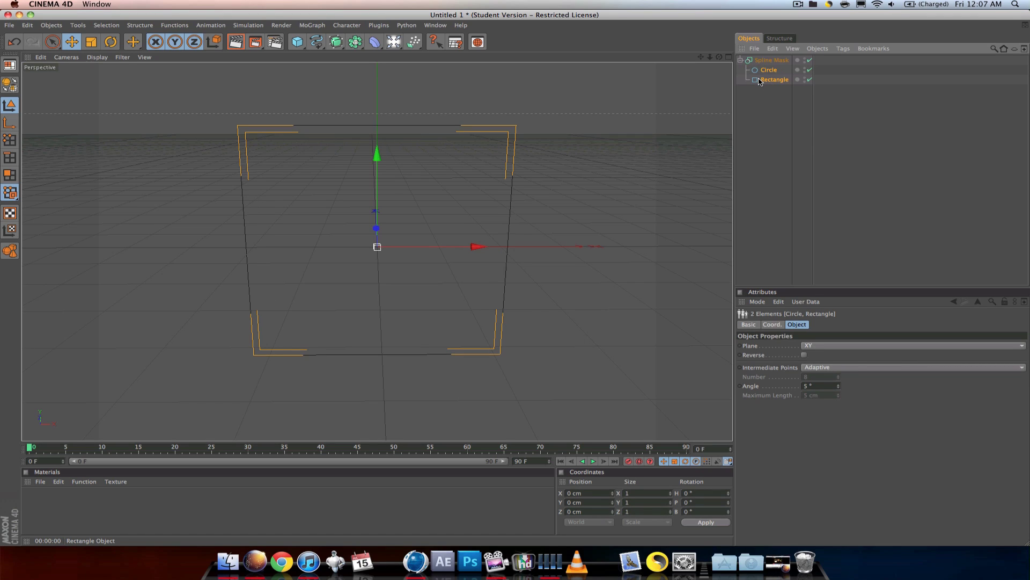
Raise the Rectangle to Y 80.129 cm so the circle's lower arc shows beneath it.
left_click(765, 98)
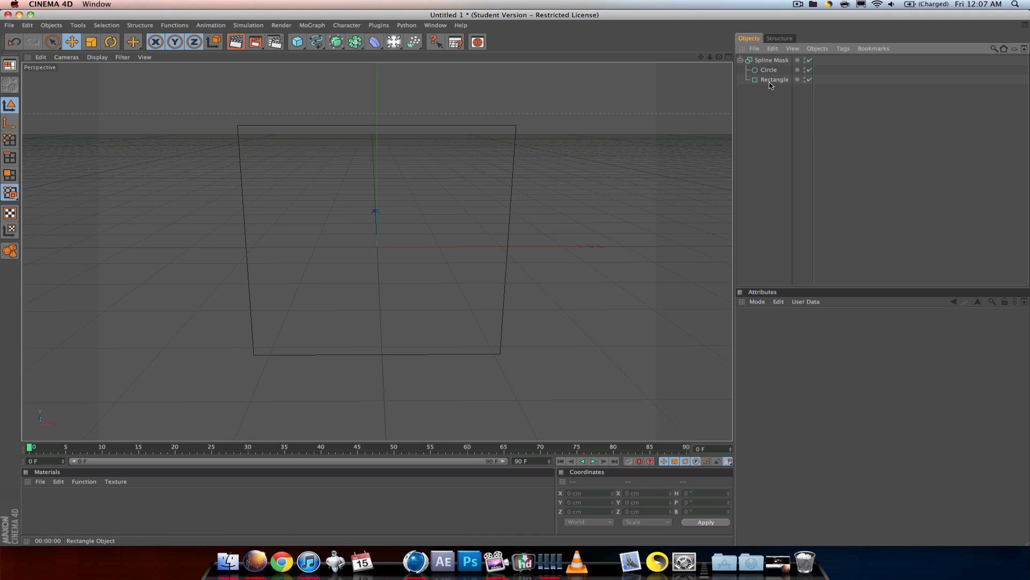
left_click(770, 80)
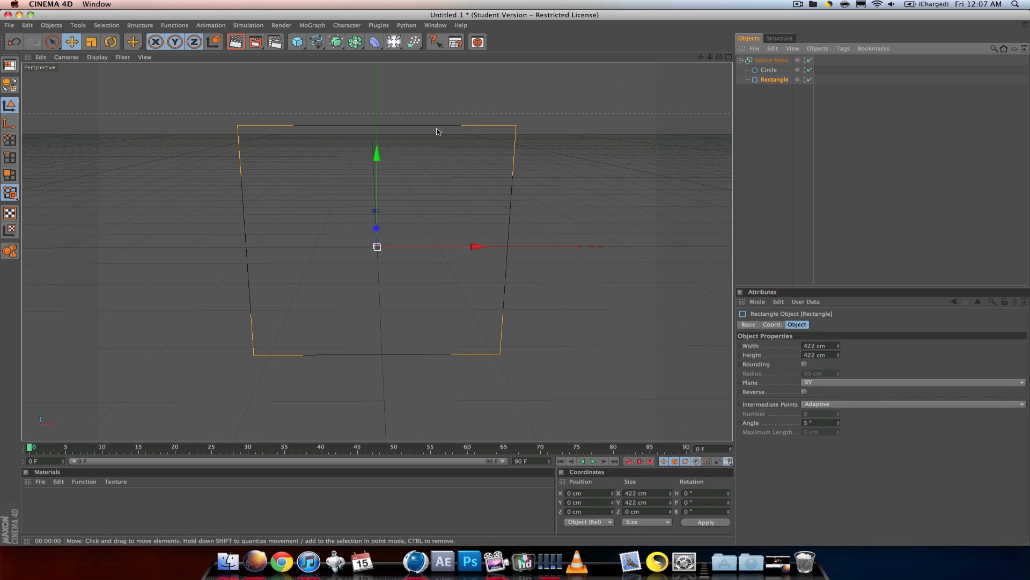
mouse_move(389, 158)
left_mouse_down()
mouse_move(389, 386)
mouse_move(389, 21)
mouse_move(388, 163)
left_mouse_up()
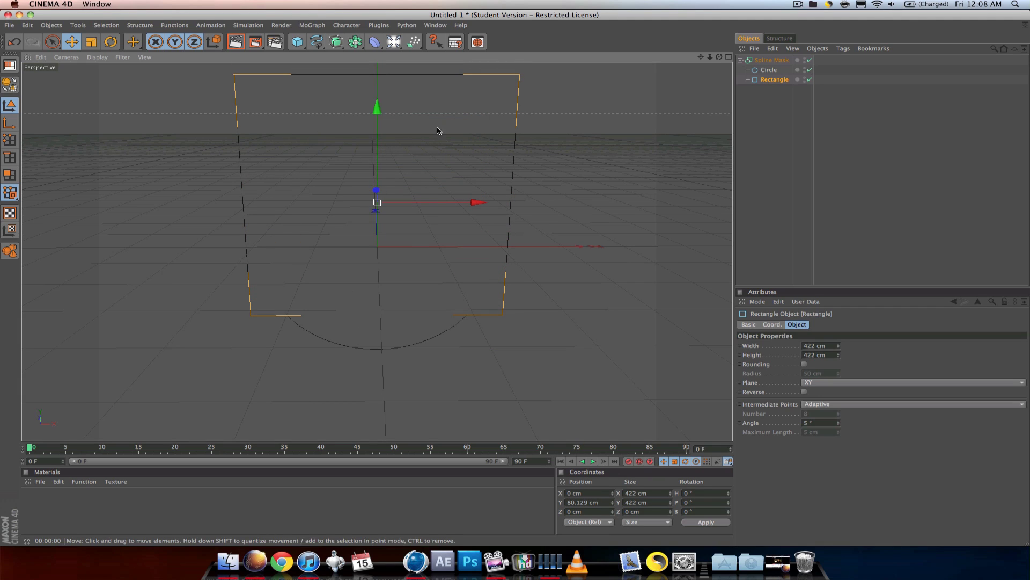
Add a Lathe NURBS and place the Spline Mask inside it.
left_click_drag(336, 42, 385, 68)
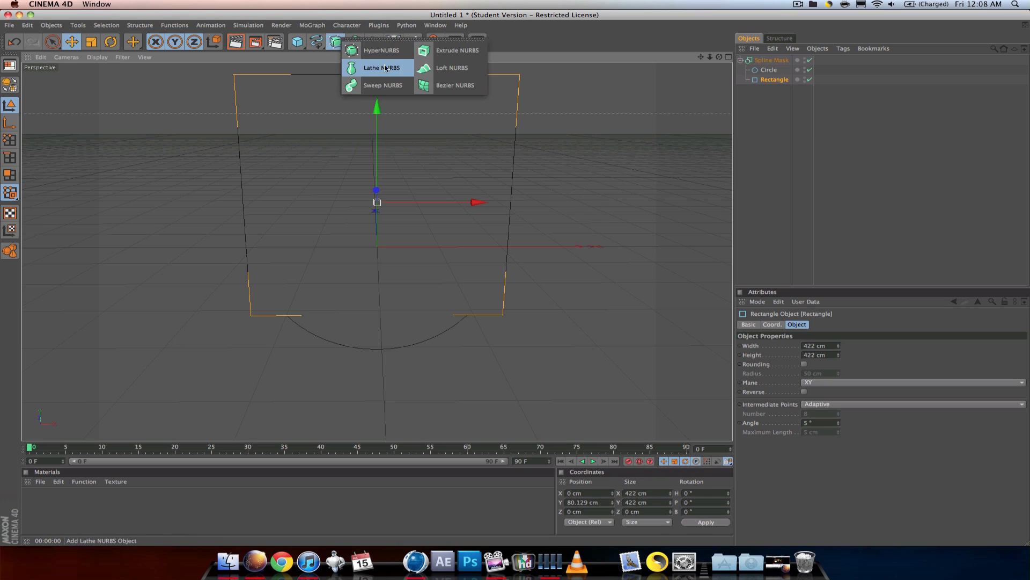
left_click(405, 74)
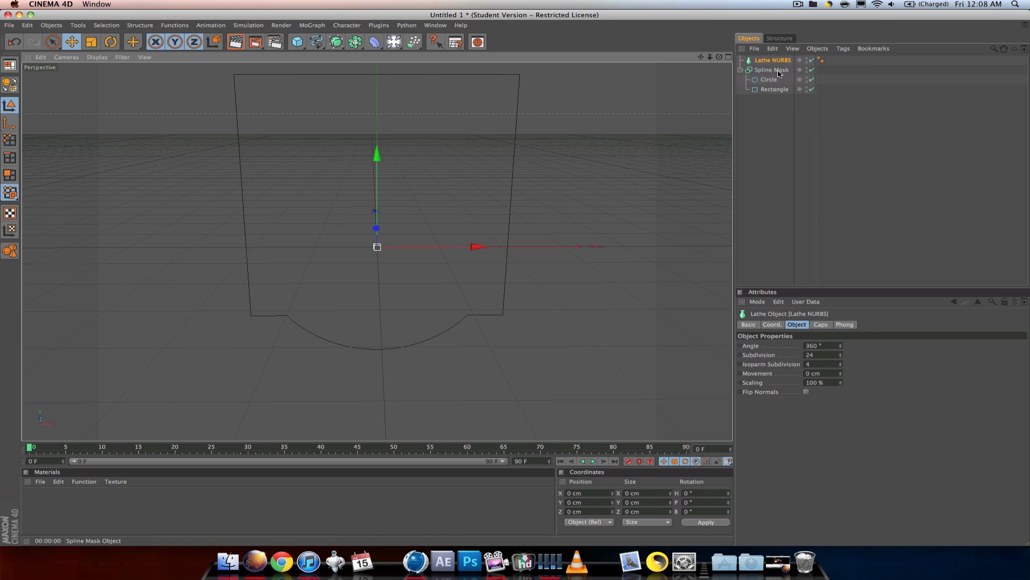
mouse_move(778, 71)
left_mouse_down()
mouse_move(783, 59)
mouse_move(773, 61)
left_mouse_up()
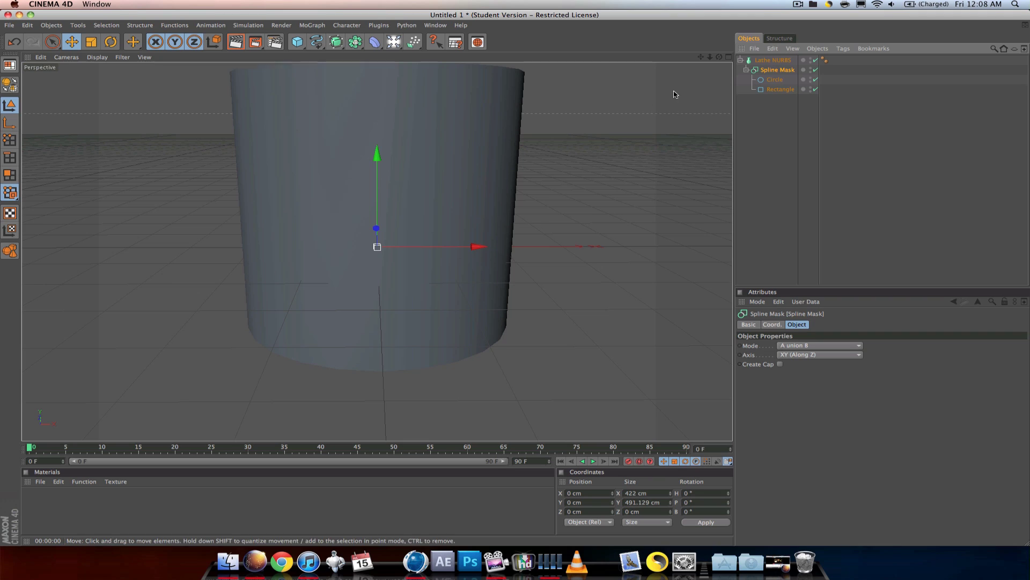
left_click_drag(377, 204, 376, 79)
key("super+z")
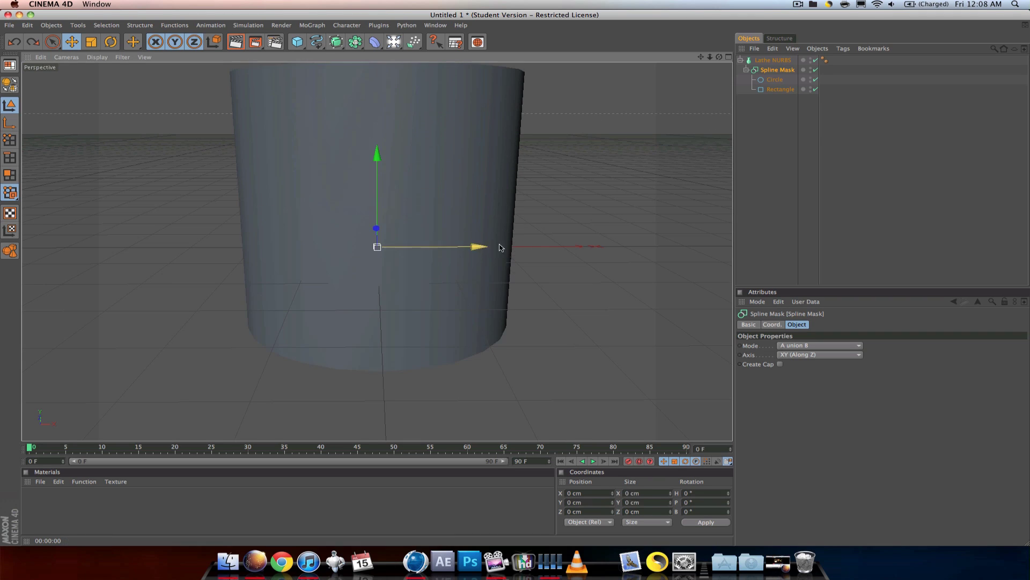
Lower the Rectangle so the lathed solid becomes a sphere atop a cylinder.
left_click(779, 89)
left_click_drag(377, 126, 377, 397)
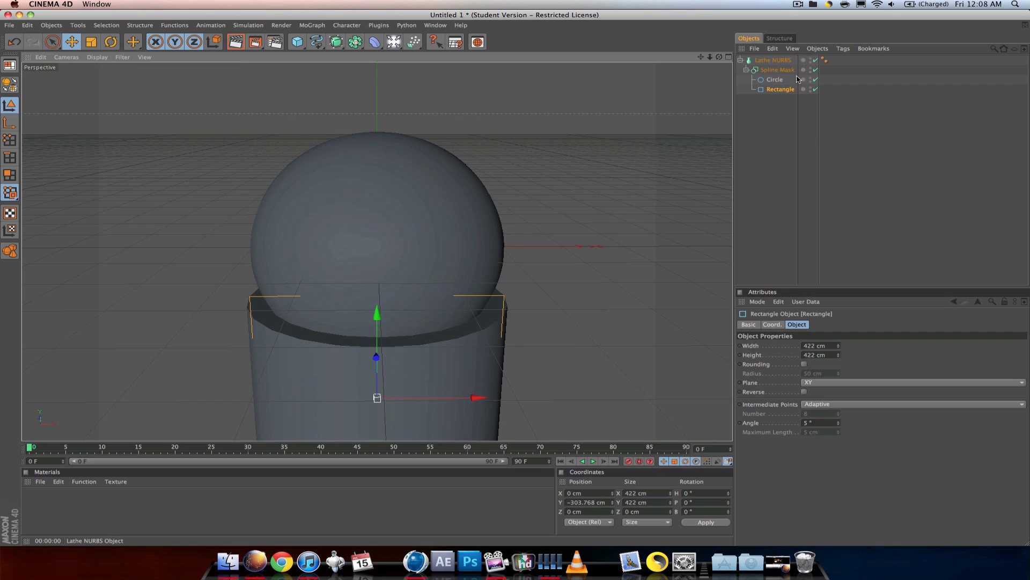
left_click(780, 71)
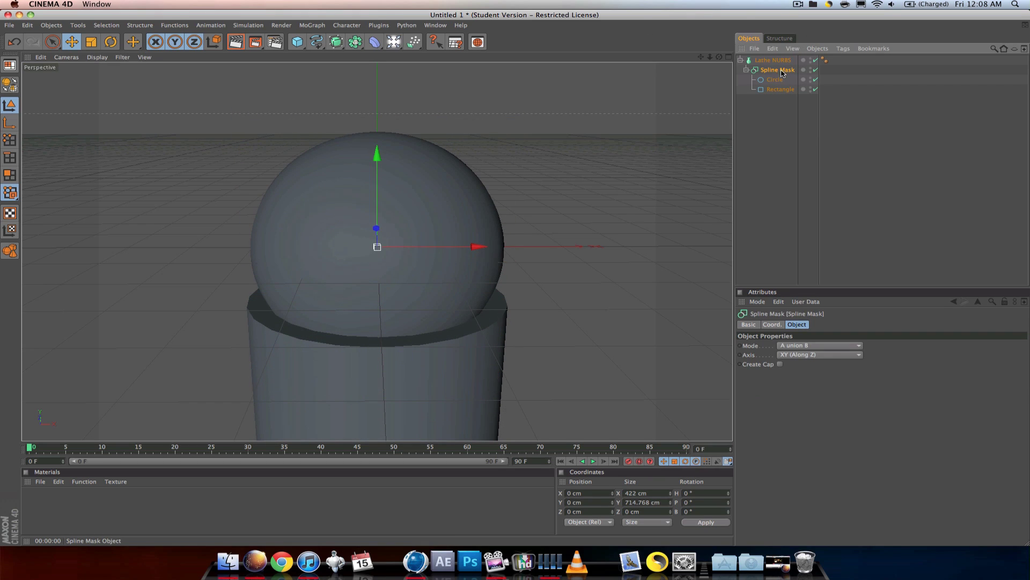
Set the Spline Mask mode to A subtract B and reposition the Rectangle.
left_click(815, 346)
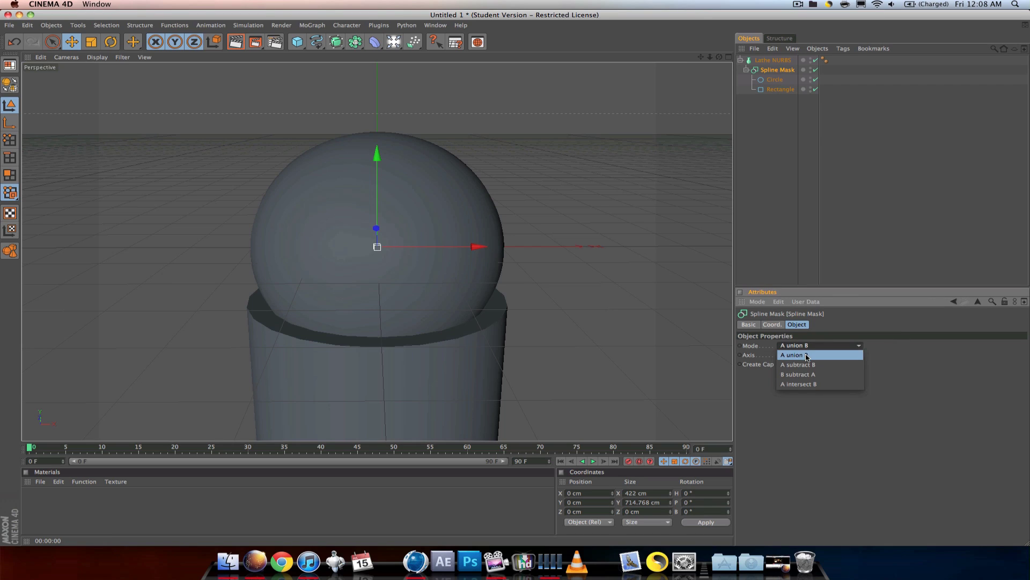
left_click(812, 366)
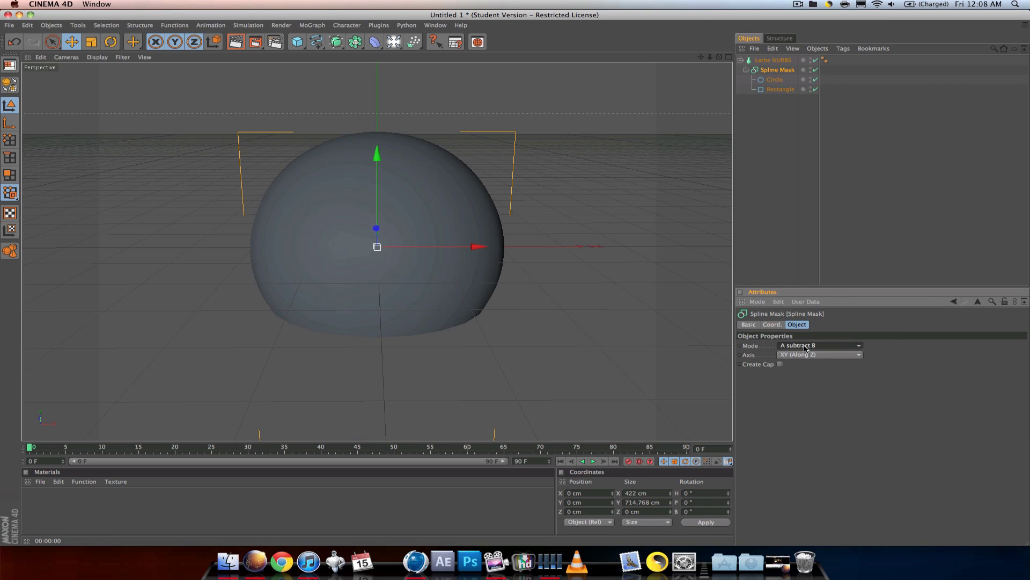
left_click(781, 89)
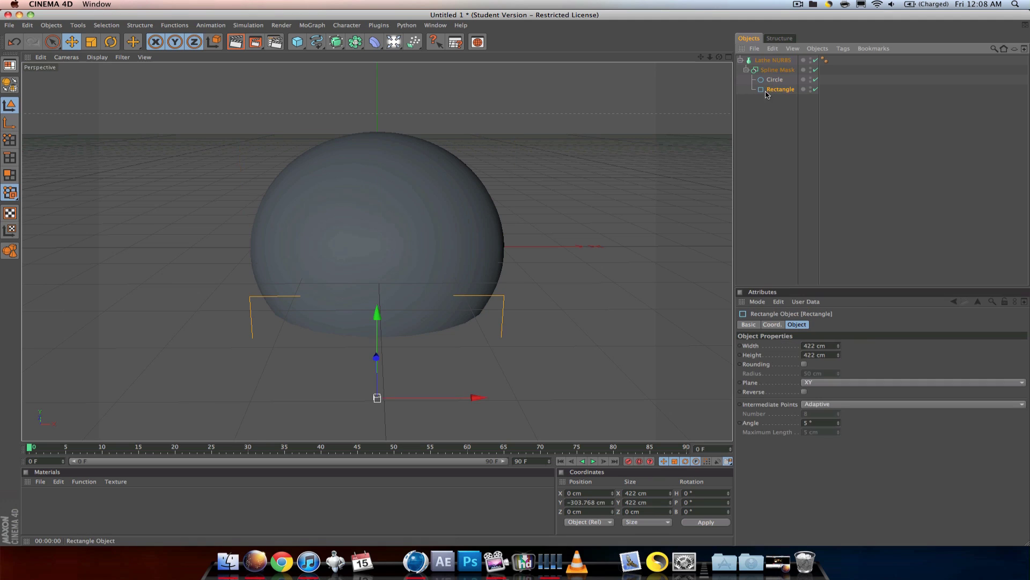
left_click_drag(367, 301, 376, 231)
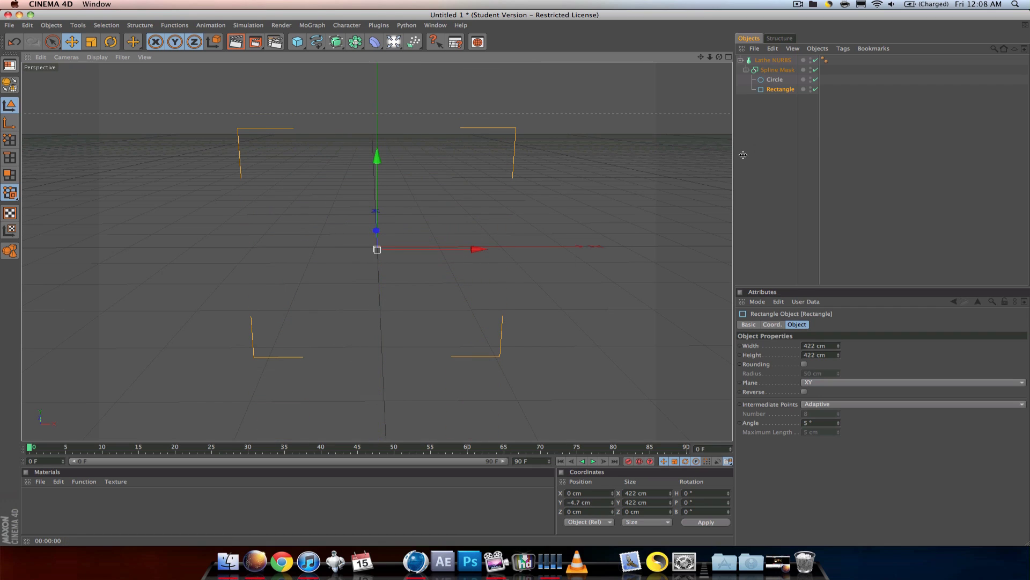
Switch the mask to A intersect B and lower the Rectangle to cut away the sphere's top.
left_click(778, 69)
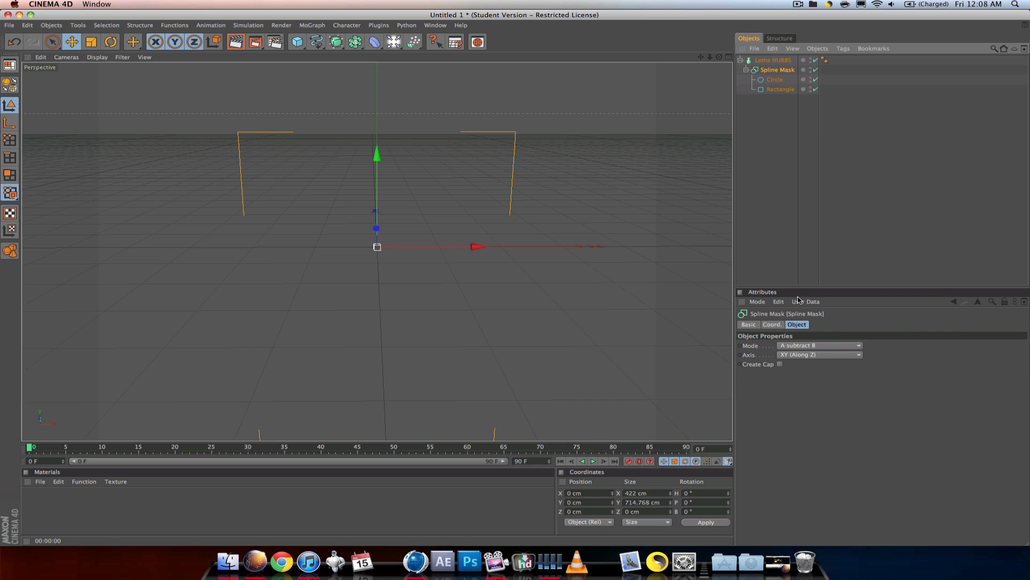
left_click(818, 345)
left_click(800, 387)
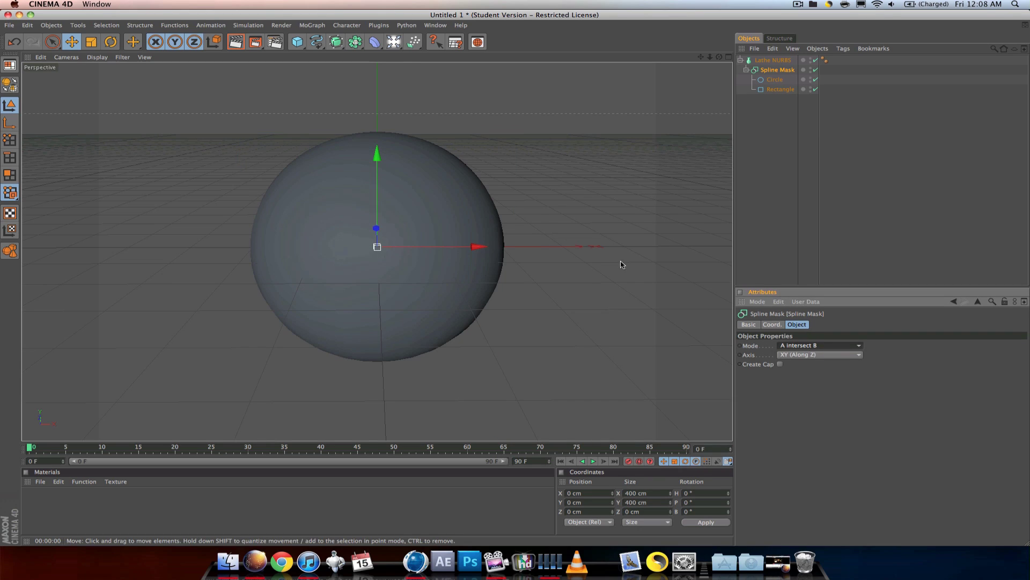
left_click(781, 89)
left_click_drag(376, 160, 377, 285)
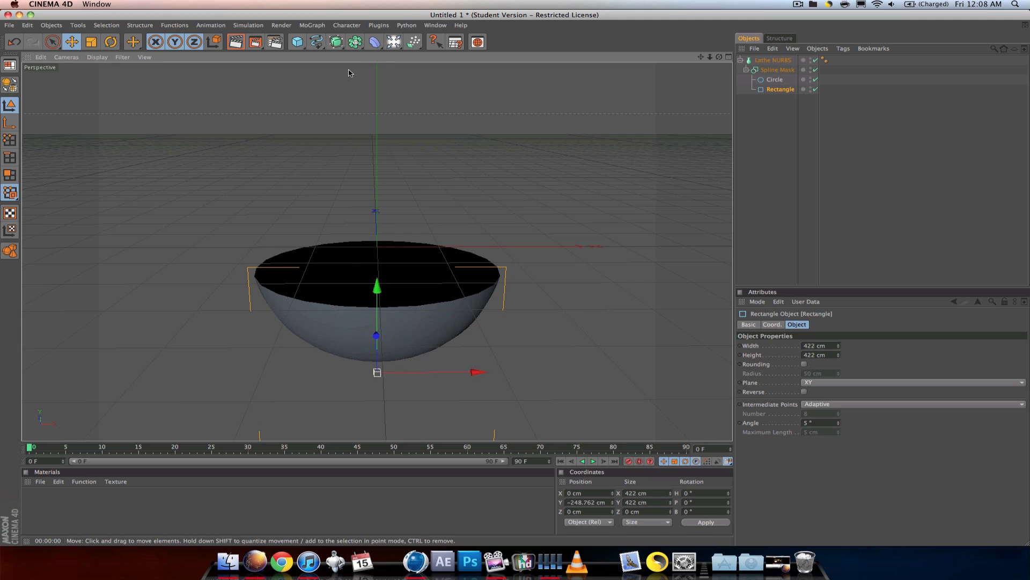
Test-render the half-sphere bowl, then return to the editor view.
left_click(236, 42)
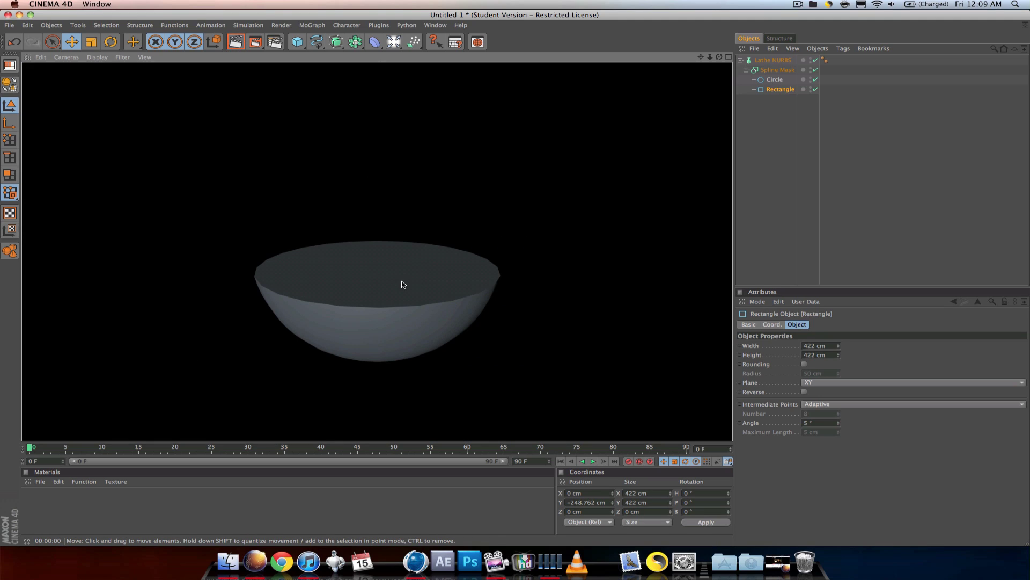
left_click(439, 215)
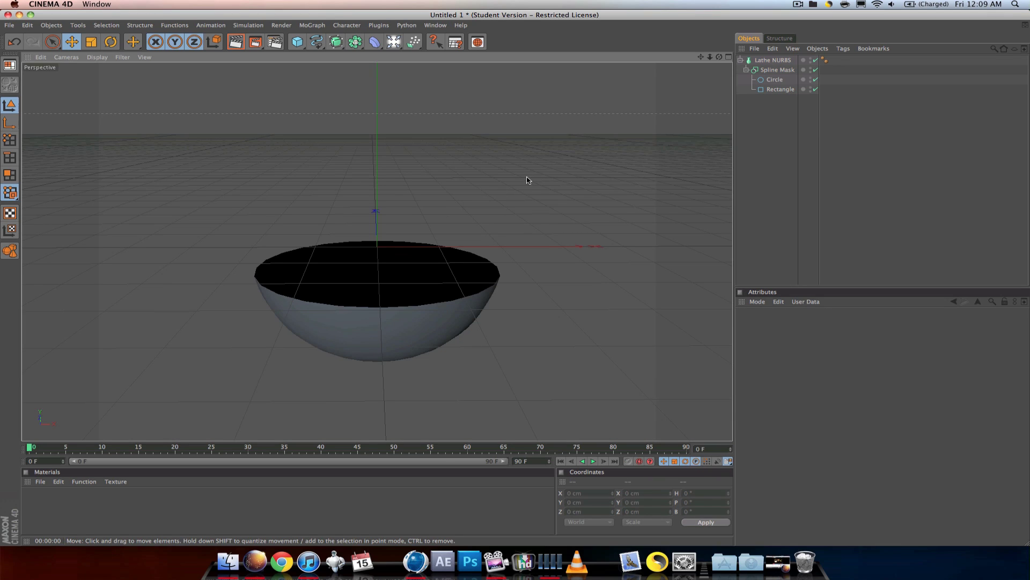
Turn the Circle into a Ring with a 198 cm inner radius for thin bowl walls.
left_click(775, 79)
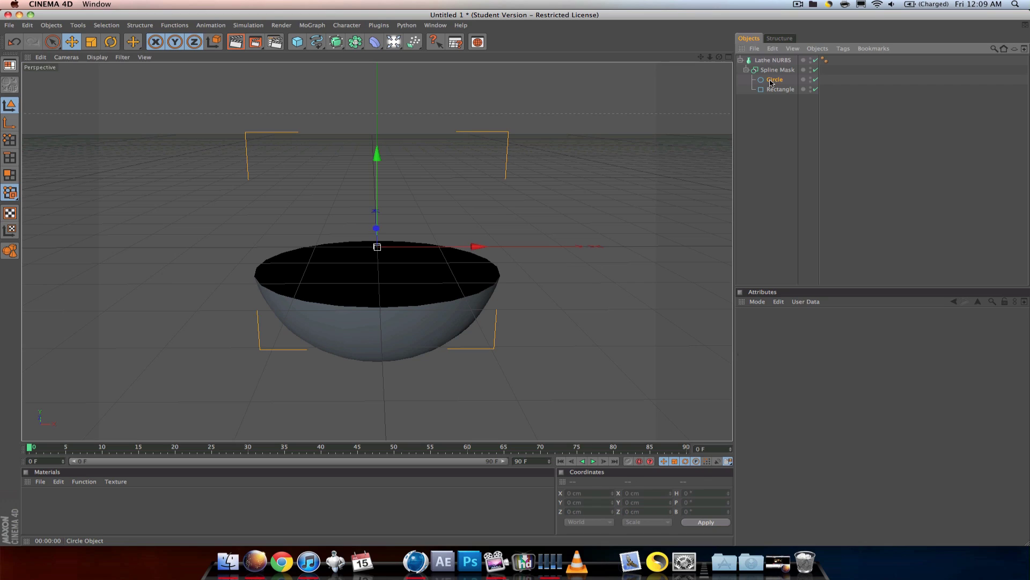
left_click(804, 354)
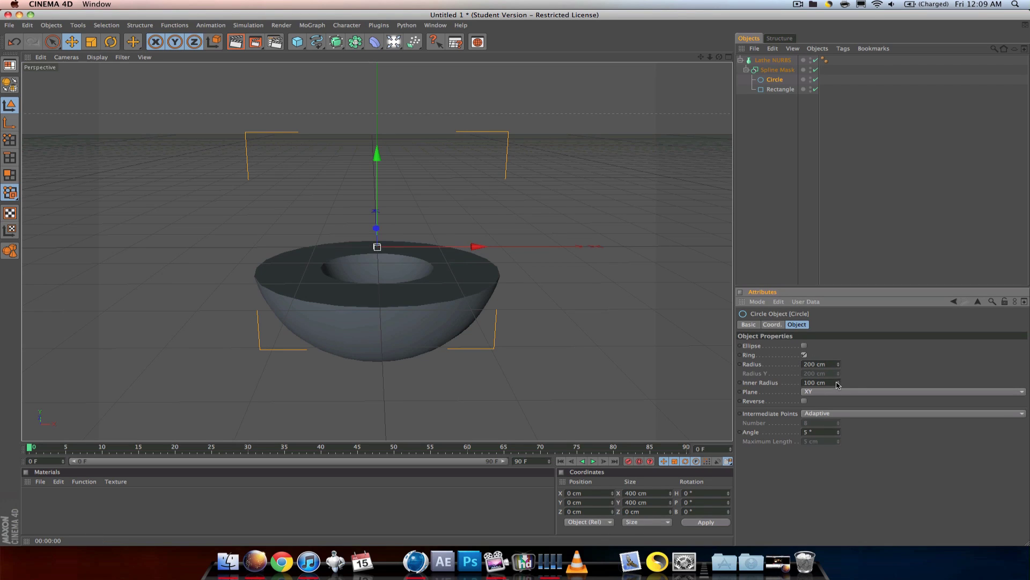
left_click_drag(838, 382, 838, 349)
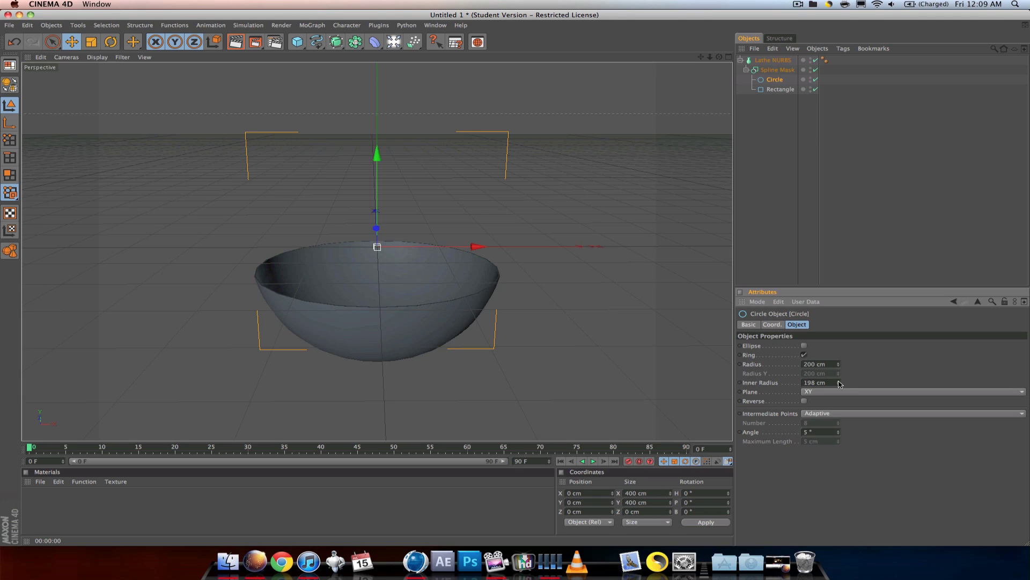
left_click(784, 172)
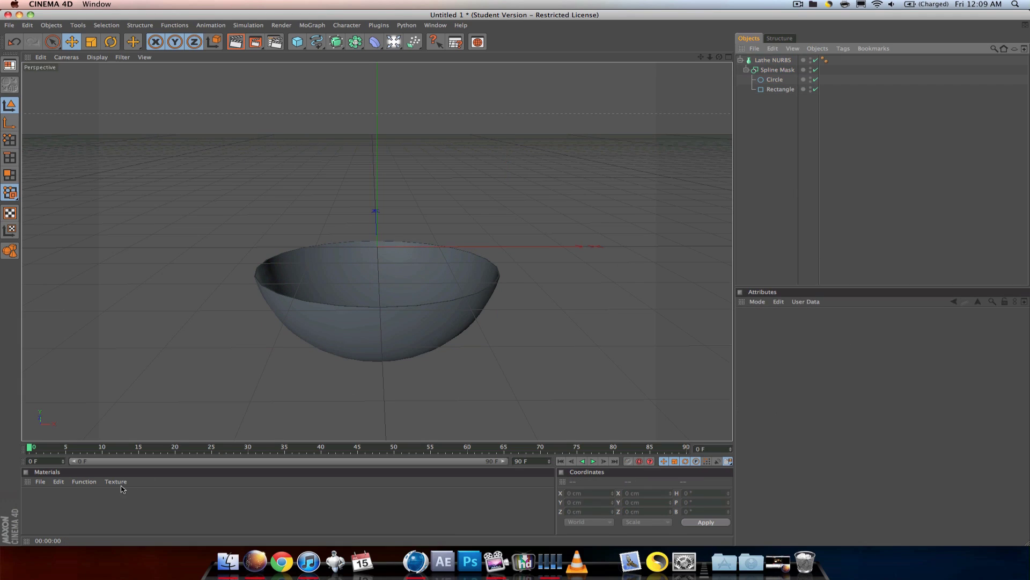
left_click(43, 482)
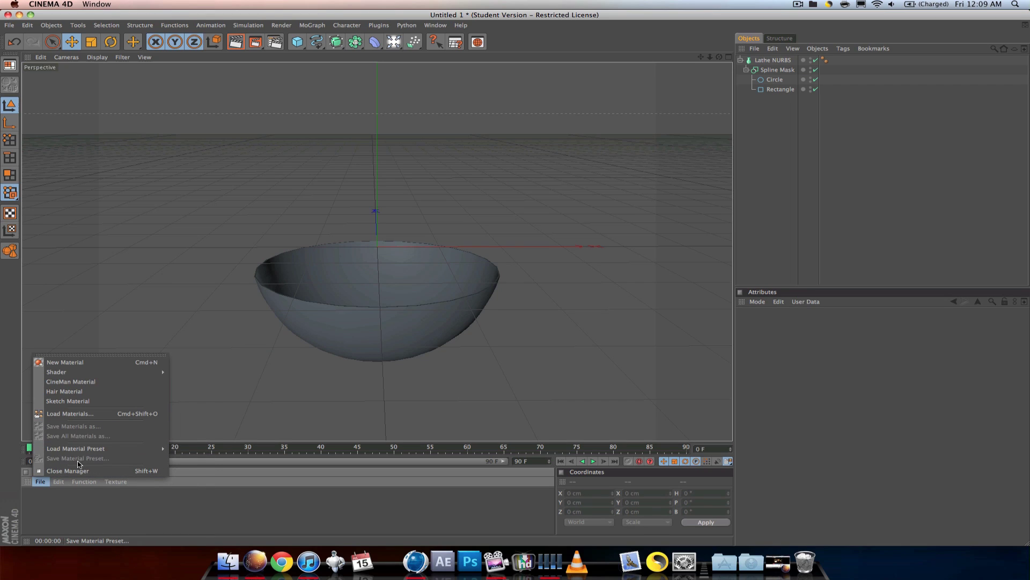
Load the Ice material preset, apply it to the Lathe NURBS, and render a preview.
mouse_move(91, 451)
mouse_move(180, 486)
mouse_move(223, 486)
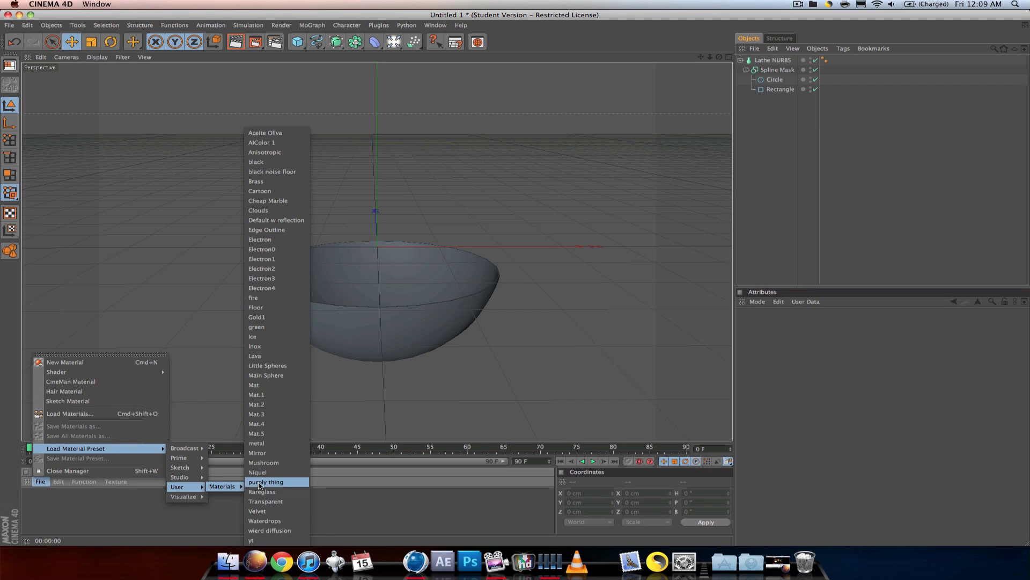
left_click(271, 337)
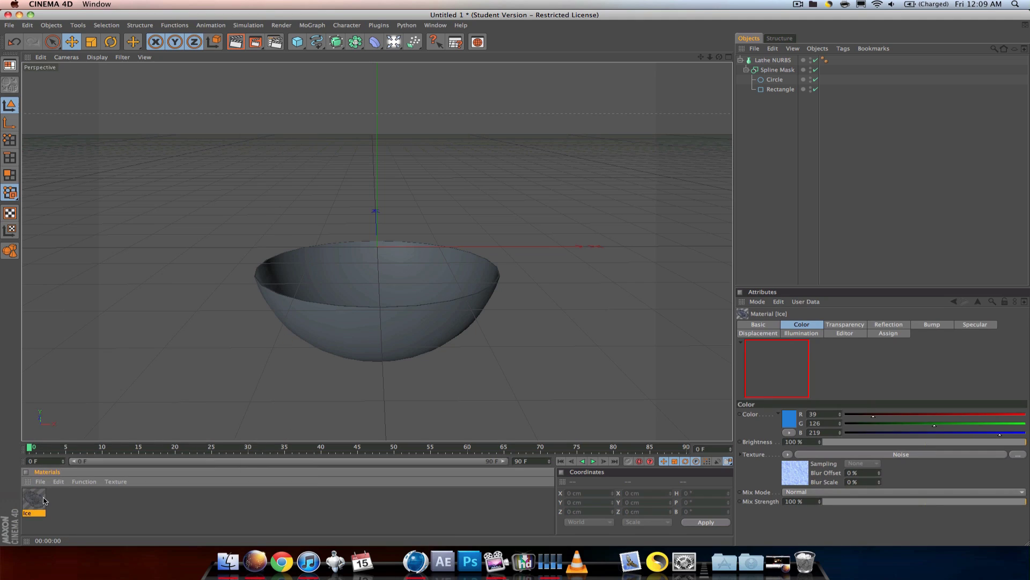
left_click_drag(386, 337, 388, 336)
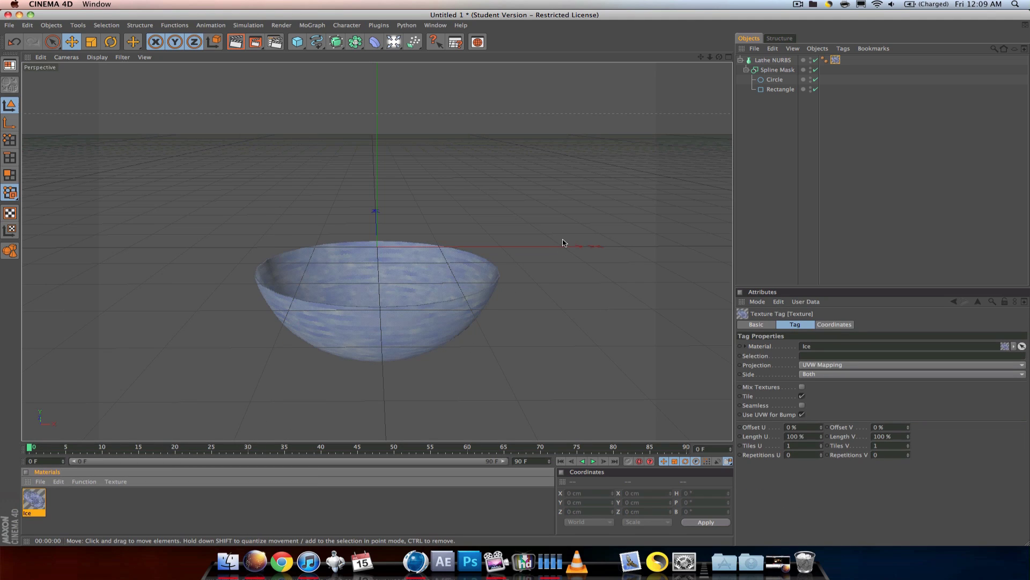
left_click(237, 42)
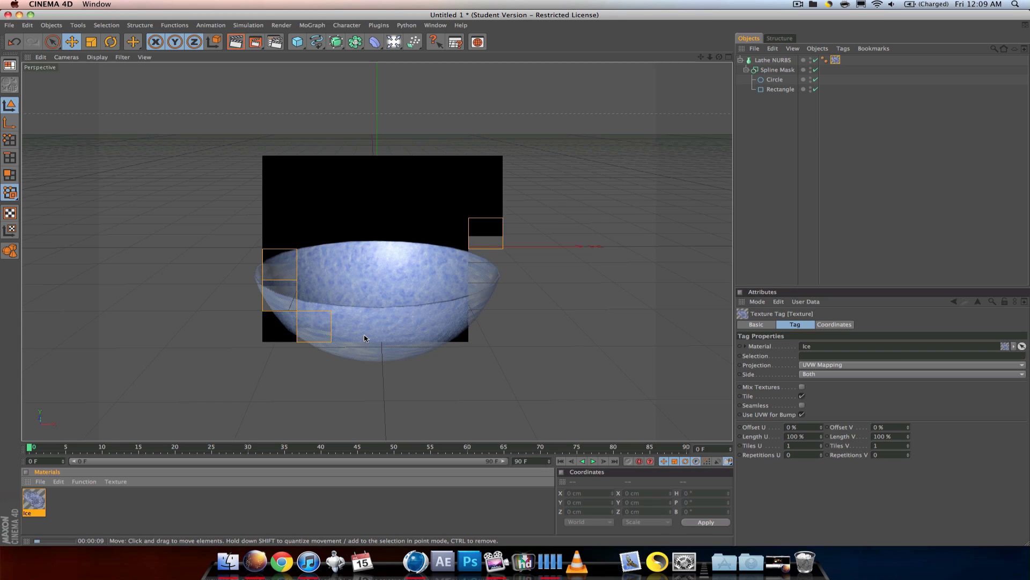
left_click(781, 89)
Keyframe the Rectangle's Y from -448.061 cm to a full sphere at frame 45, then past it at frame 64.
left_click_drag(377, 268, 377, 372)
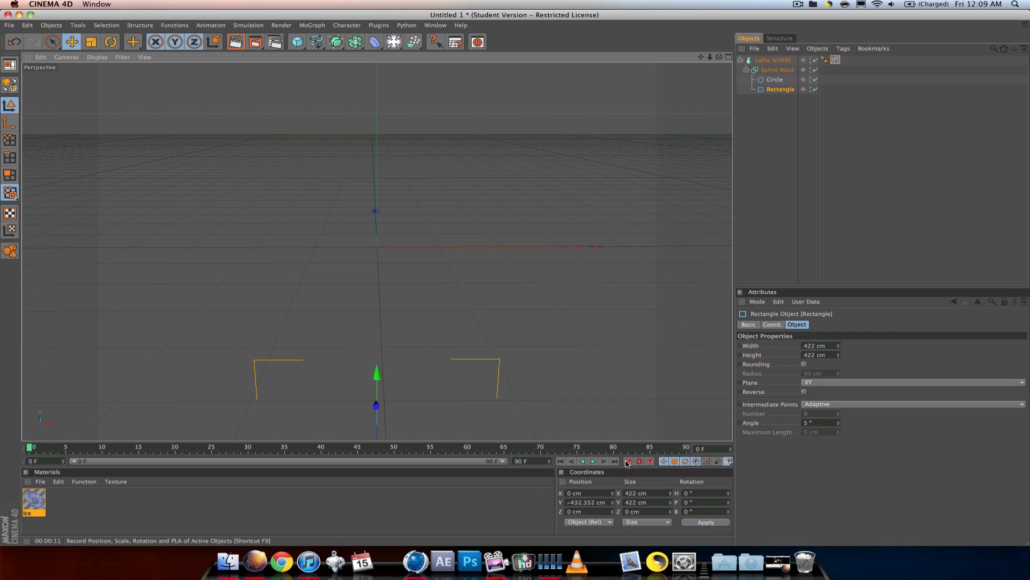
left_click_drag(378, 373, 378, 158)
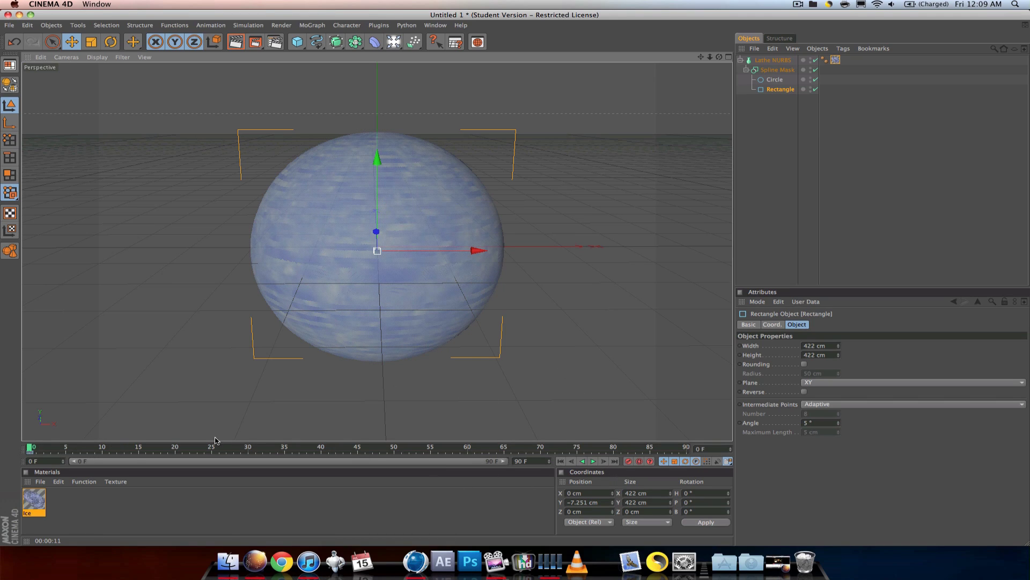
left_click_drag(377, 158, 377, 381)
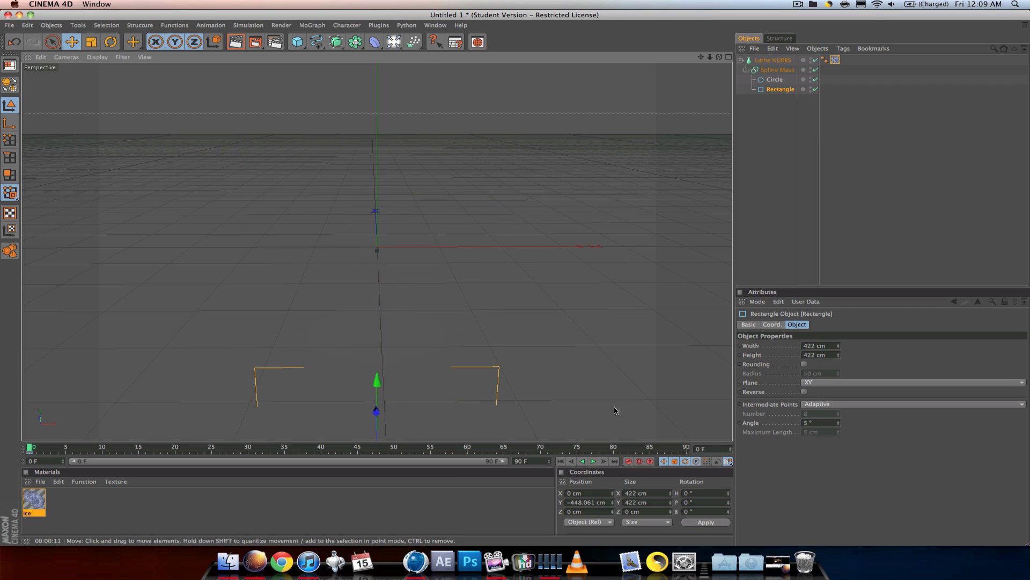
left_click(357, 448)
left_click_drag(379, 393, 378, 170)
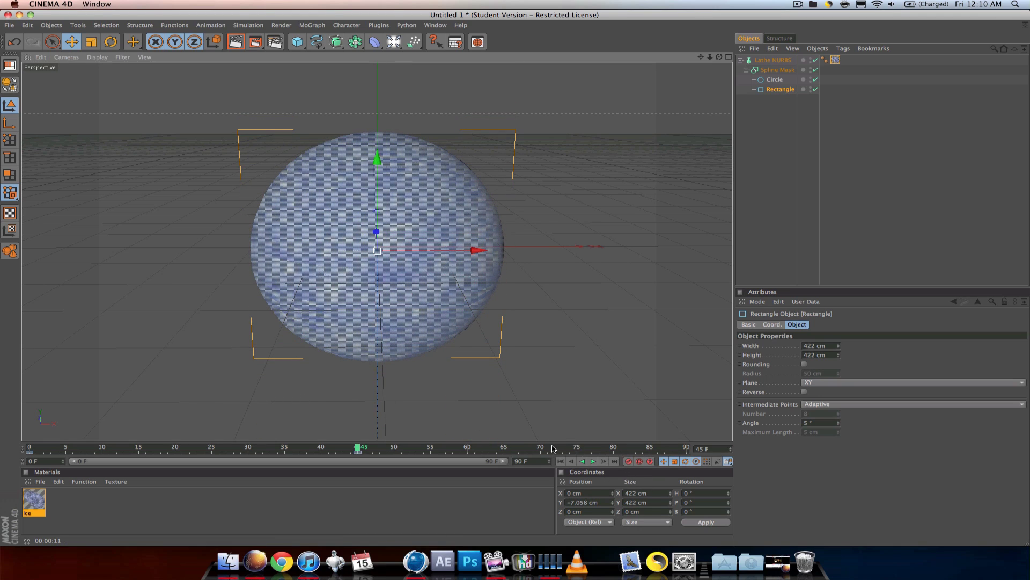
left_click(497, 451)
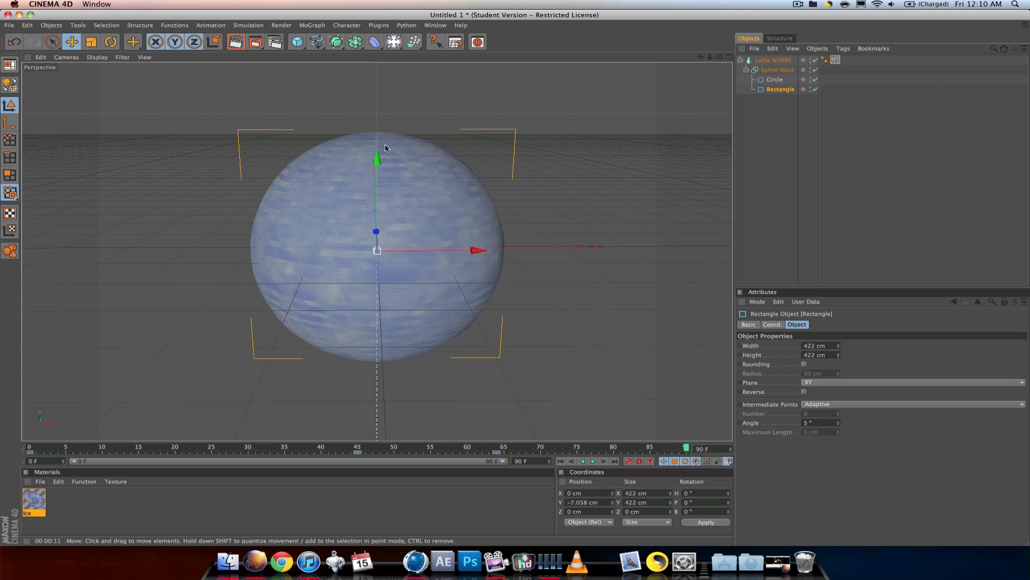
left_click_drag(378, 160, 376, 178)
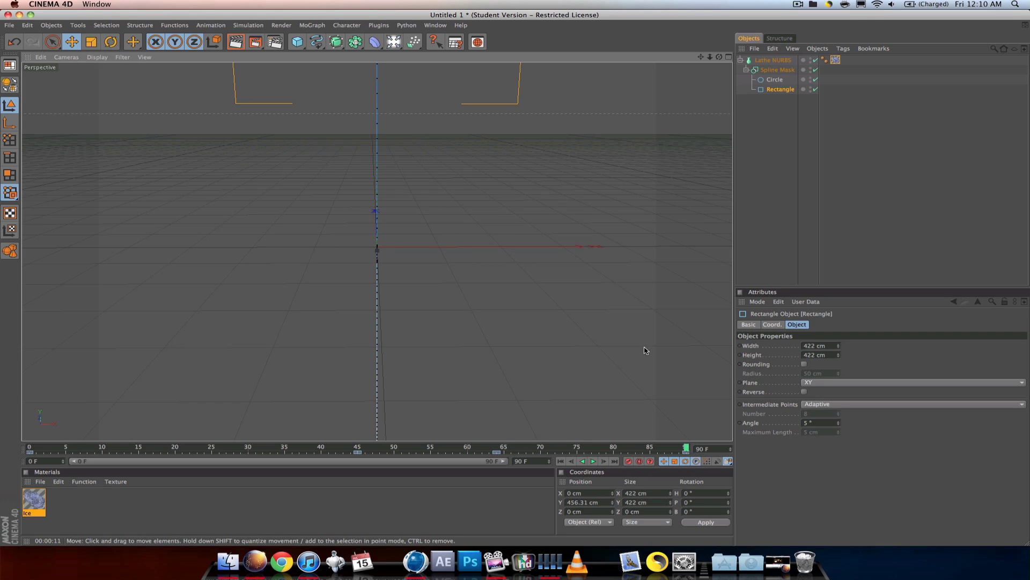
Play back and scrub the animation to check the sphere growing, ending at frame 54.
left_click(31, 450)
left_click(592, 461)
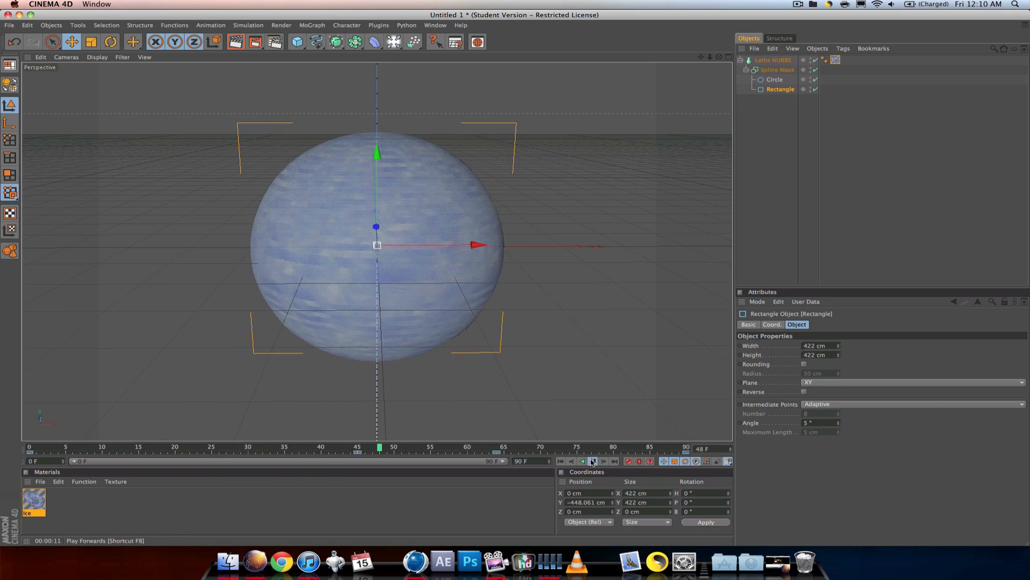
left_click(592, 461)
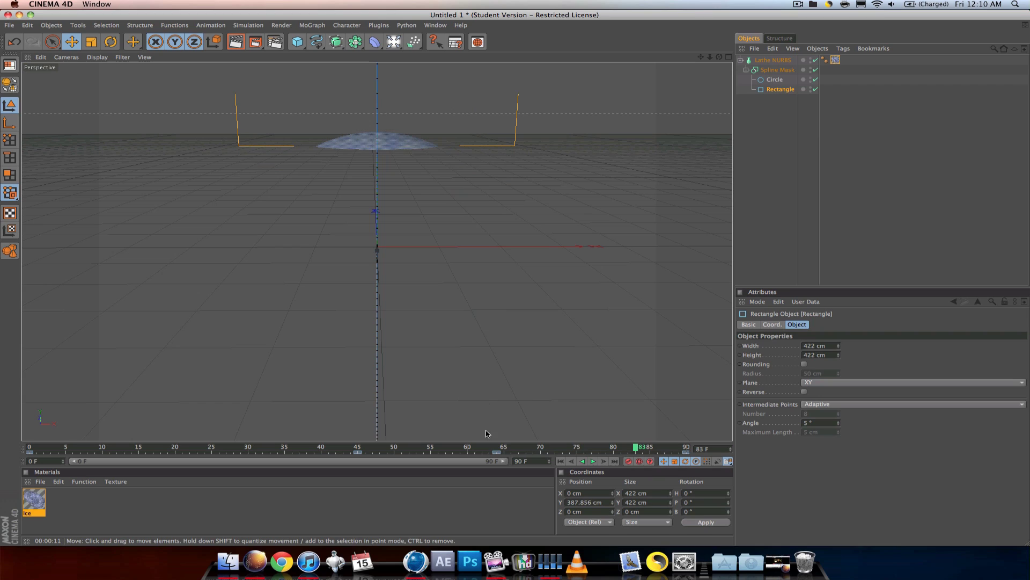
left_click_drag(320, 452, 430, 451)
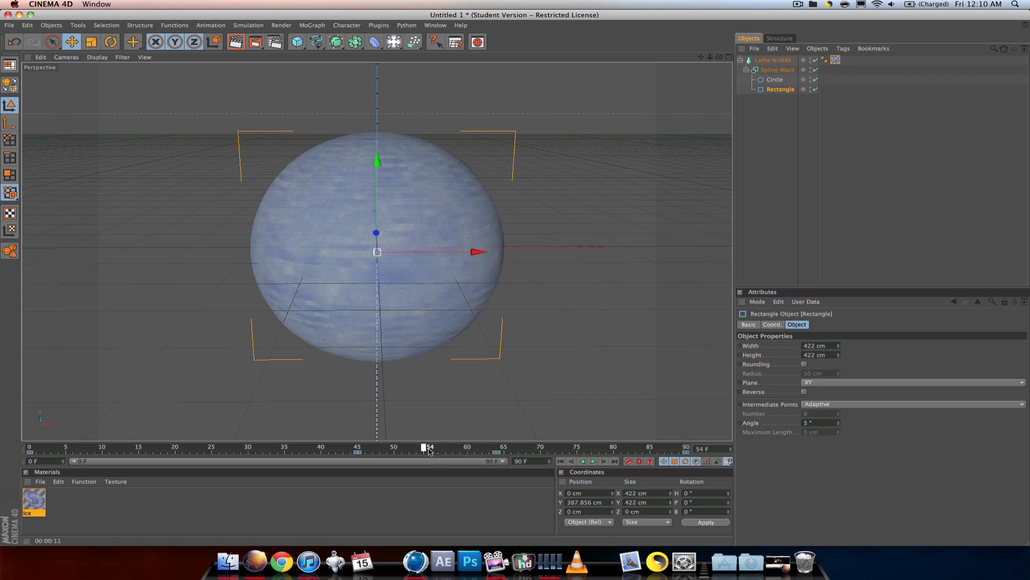
mouse_move(437, 453)
left_mouse_down()
mouse_move(410, 452)
mouse_move(424, 452)
left_mouse_up()
Switch the Rectangle mask's keys from Spline to Linear interpolation and move a key to frame 64.
left_click(357, 452)
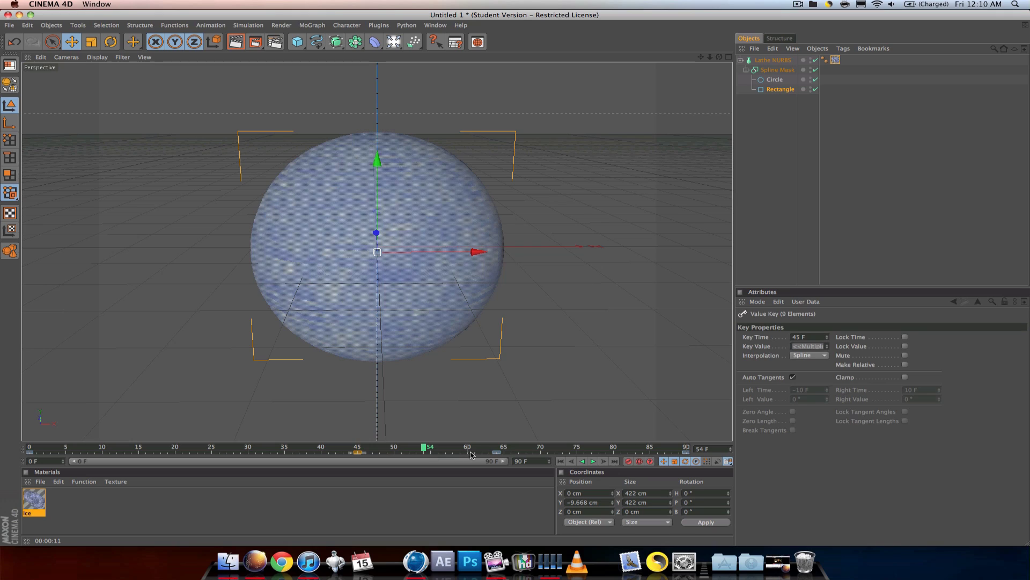
left_click(797, 354)
left_click(805, 370)
left_click_drag(500, 452, 497, 452)
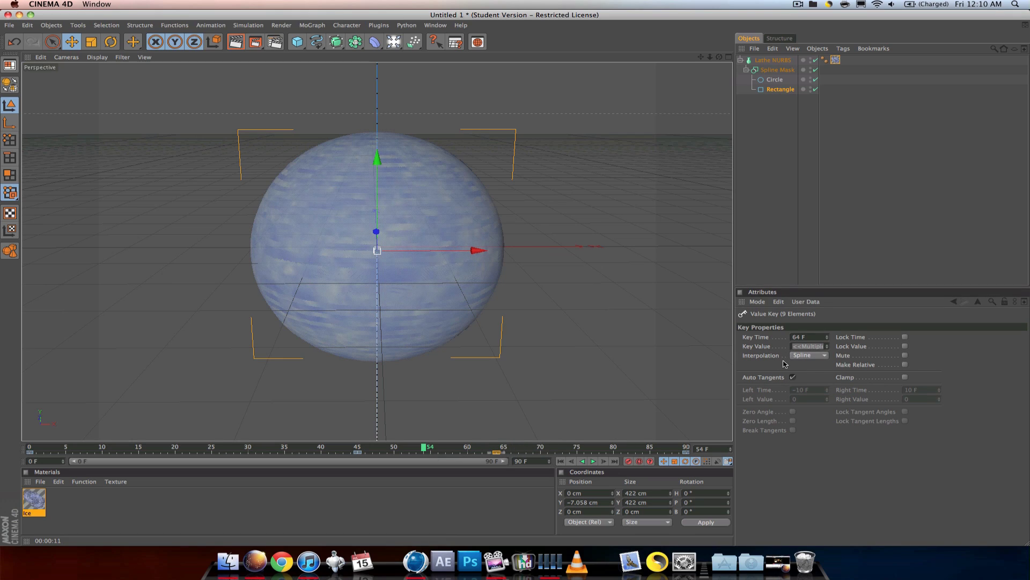
left_click(792, 377)
left_click(793, 378)
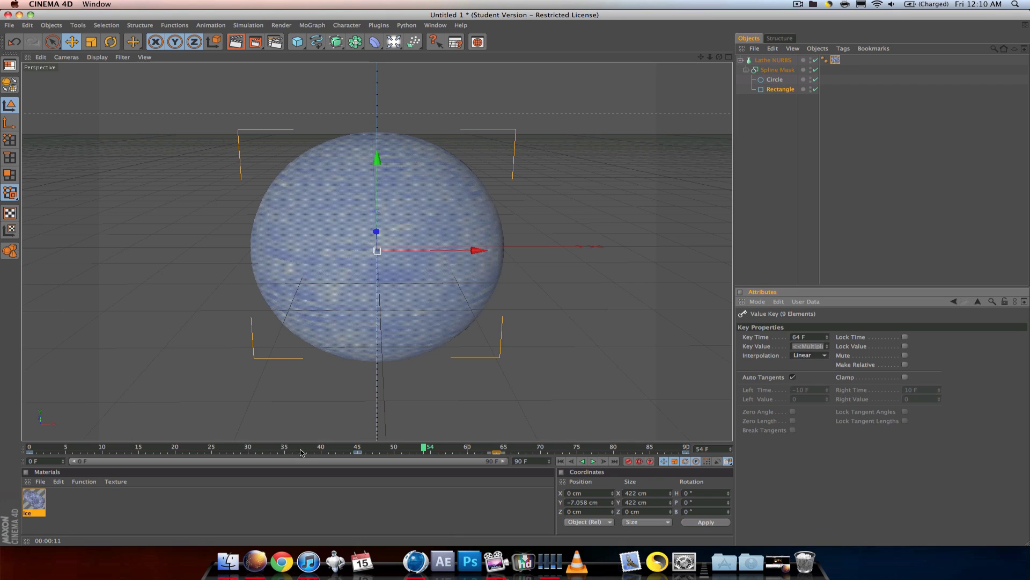
Scrub the timeline to preview the reveal timing, return to frame 0, and select Lathe NURBS.
left_click(356, 447)
left_click_drag(433, 445, 95, 448)
left_click_drag(23, 468, 27, 462)
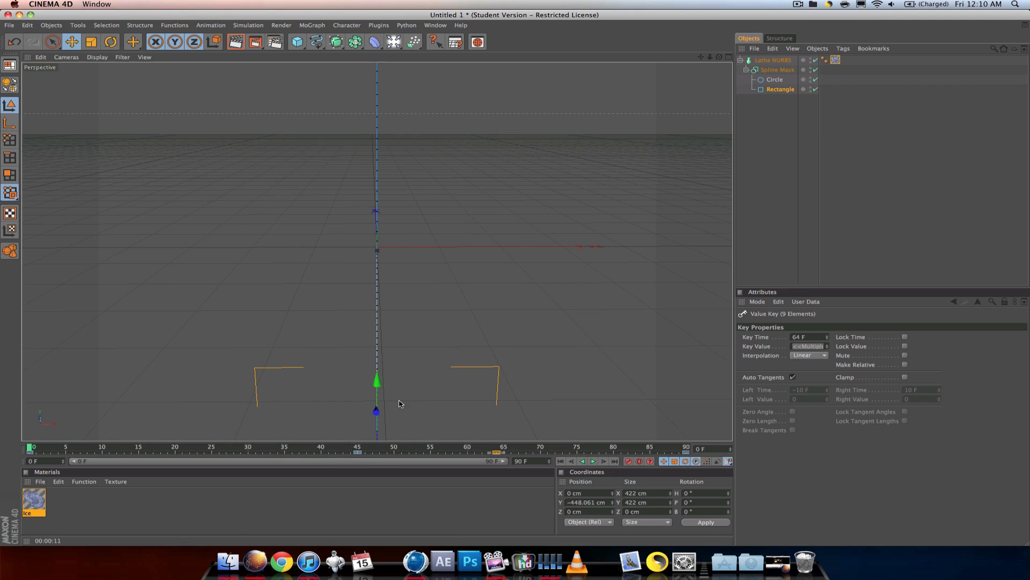
left_click(741, 59)
left_click(760, 60)
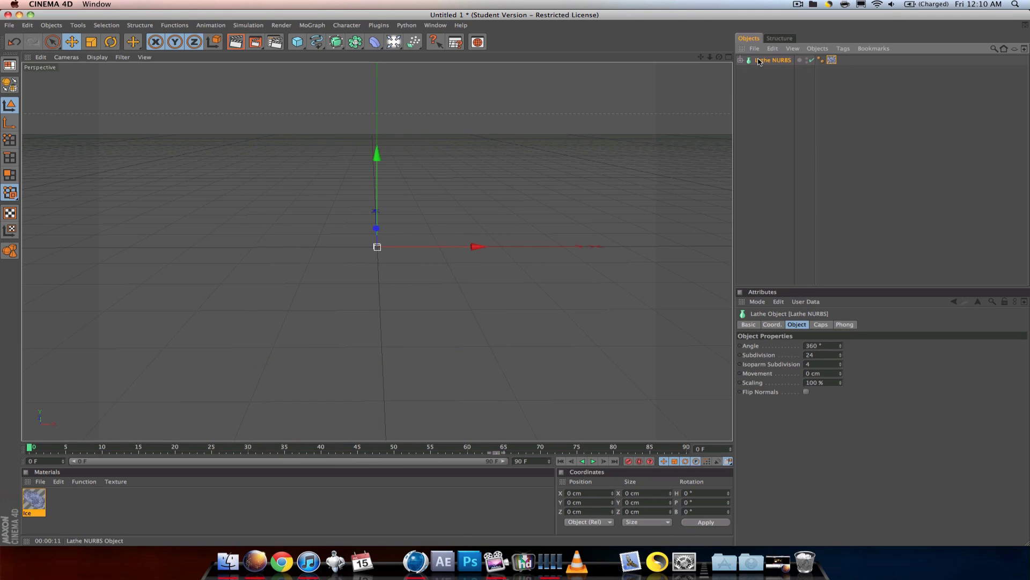
Duplicate the bowl as Lathe NURBS.1 and create a new material named Mat.
left_click_drag(766, 88, 775, 75, "ctrl")
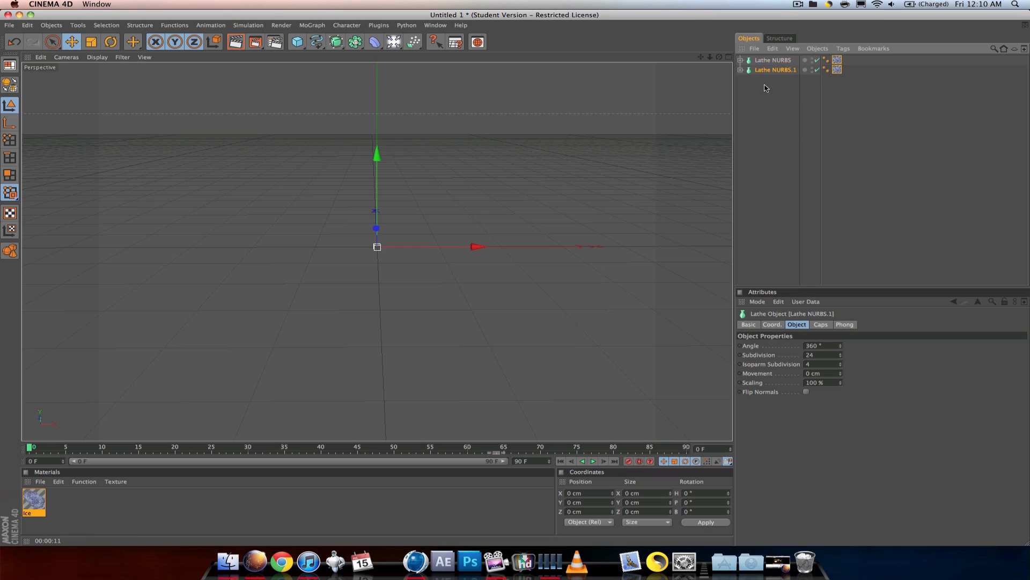
left_click(837, 69)
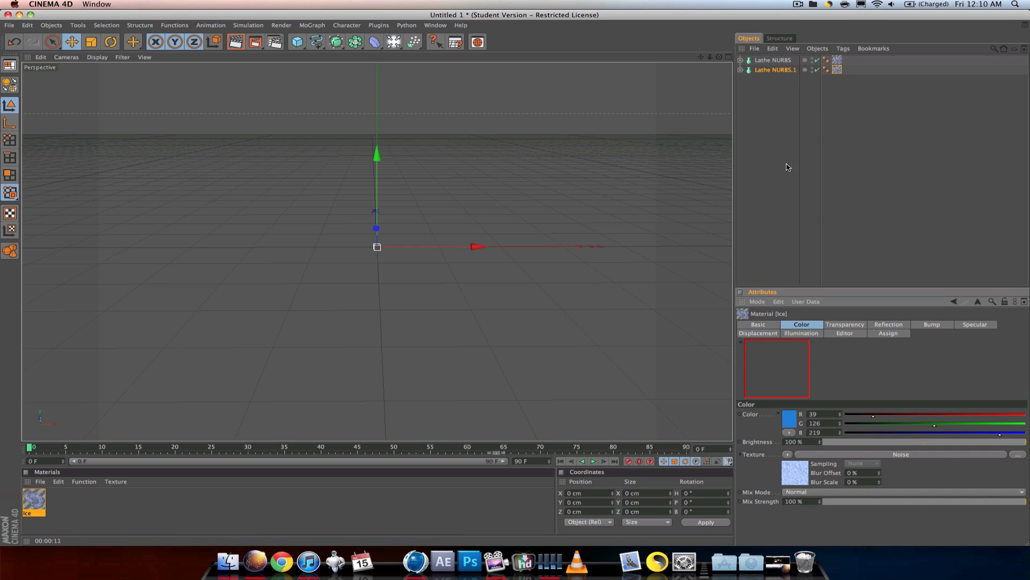
left_click(59, 481)
double_click(60, 506)
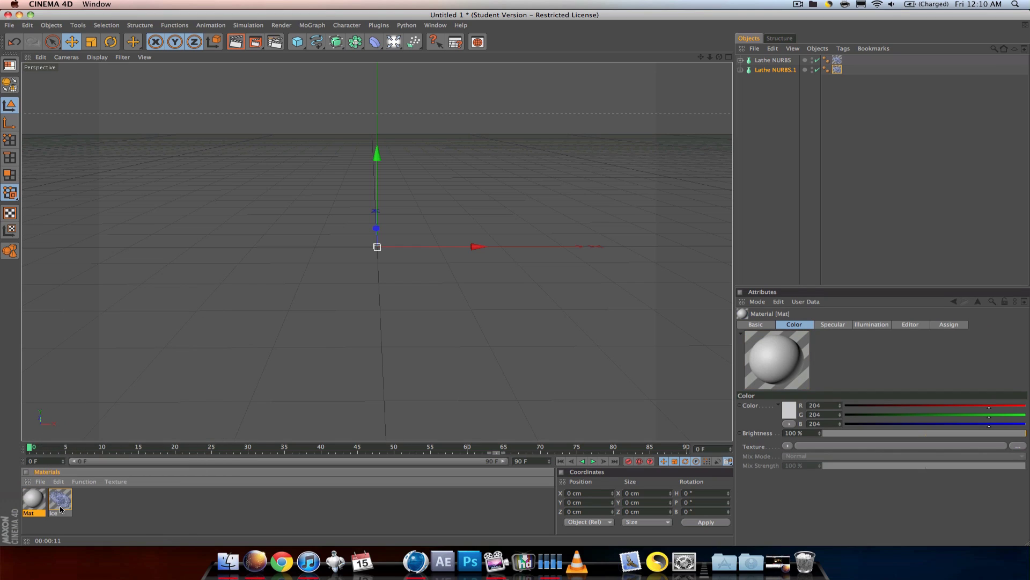
double_click(29, 507)
Colour Mat pure red (255/0/0) and apply it to Lathe NURBS.1 in place of Ice.
left_click(288, 106)
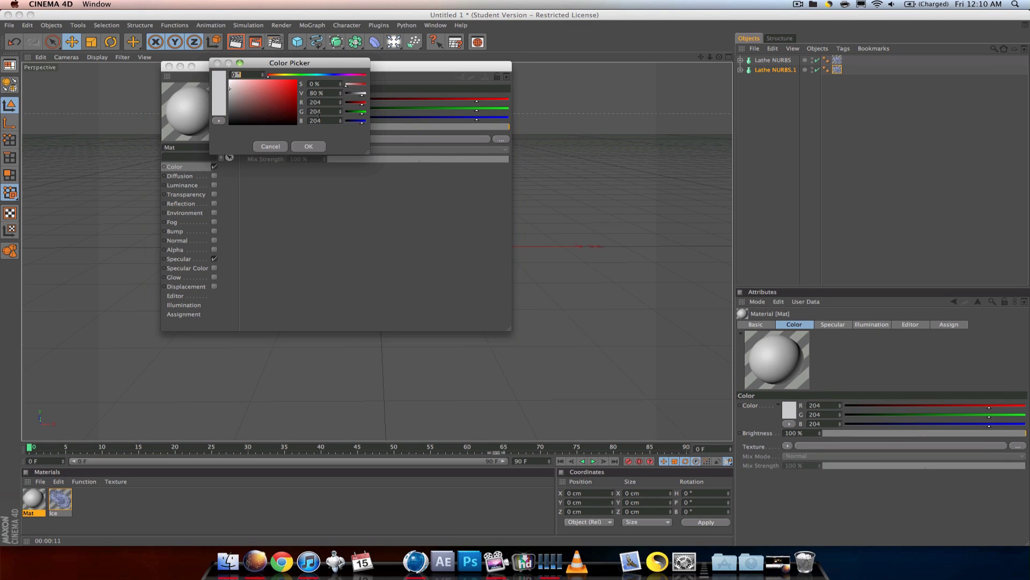
left_click(308, 147)
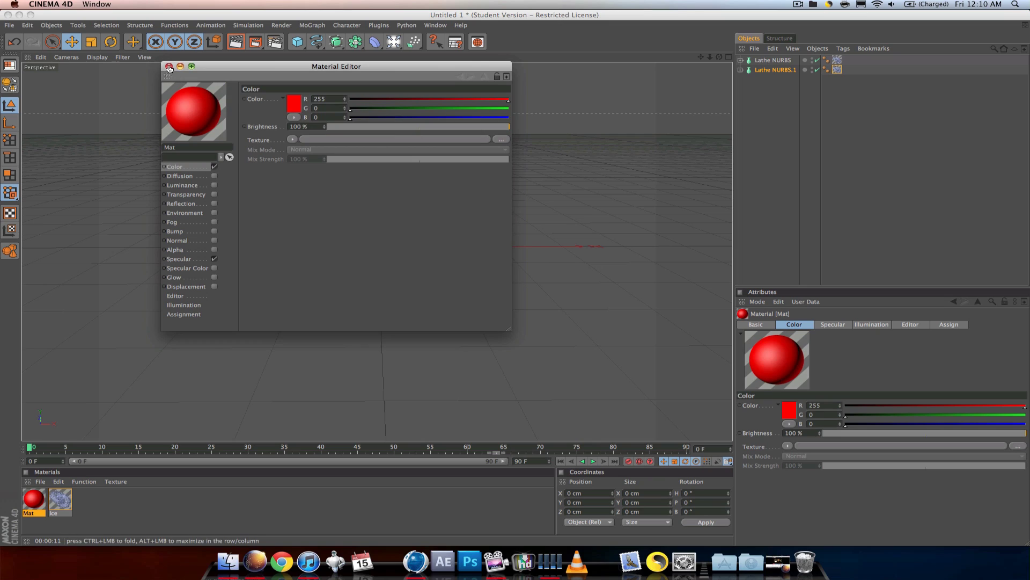
left_click(168, 66)
left_click_drag(596, 177, 837, 70)
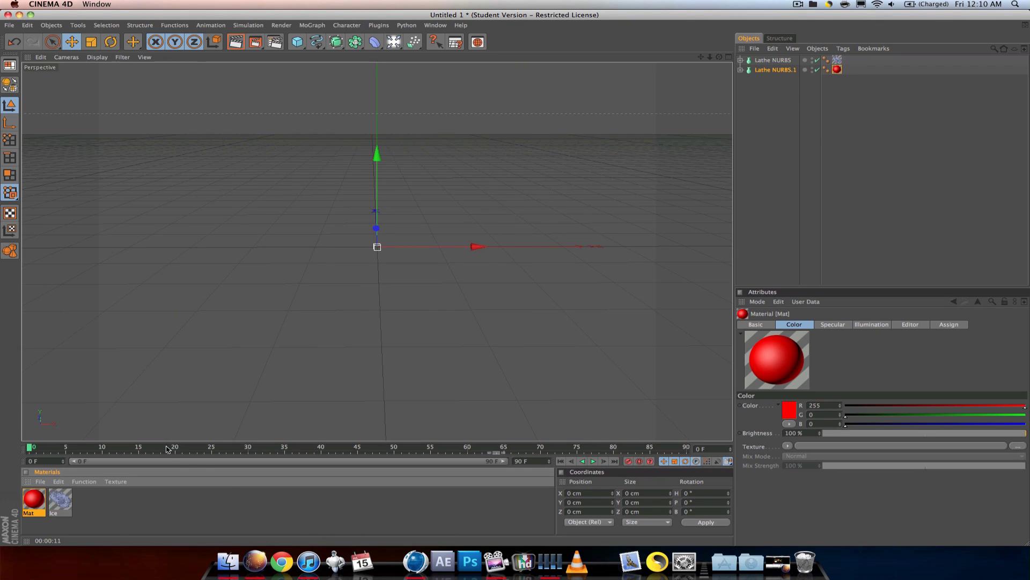
left_click_drag(166, 449, 256, 448)
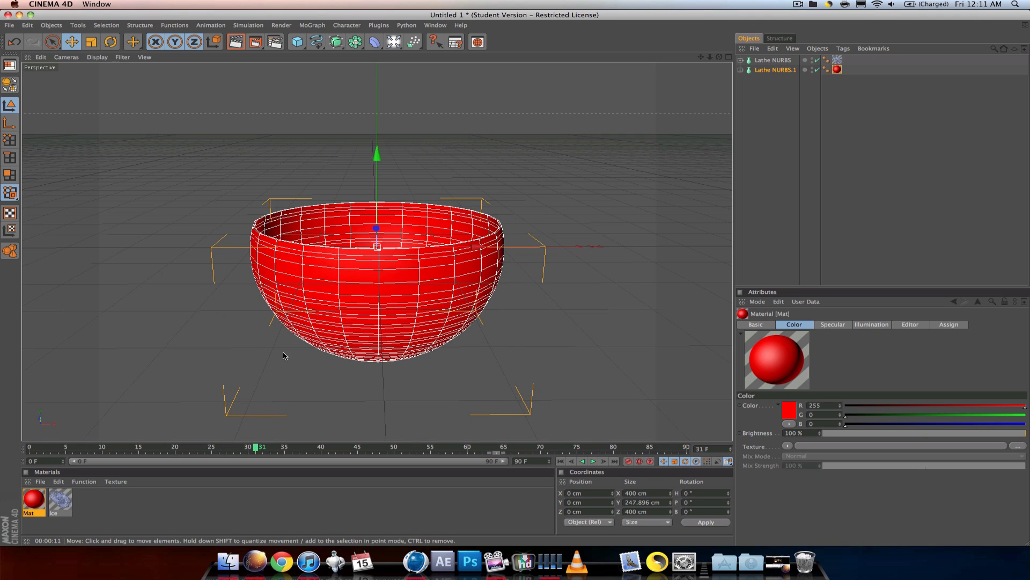
Scale the red Lathe NURBS.1 down to about 340 cm so it sits inside the ice bowl.
key("t")
left_click_drag(483, 268, 447, 268)
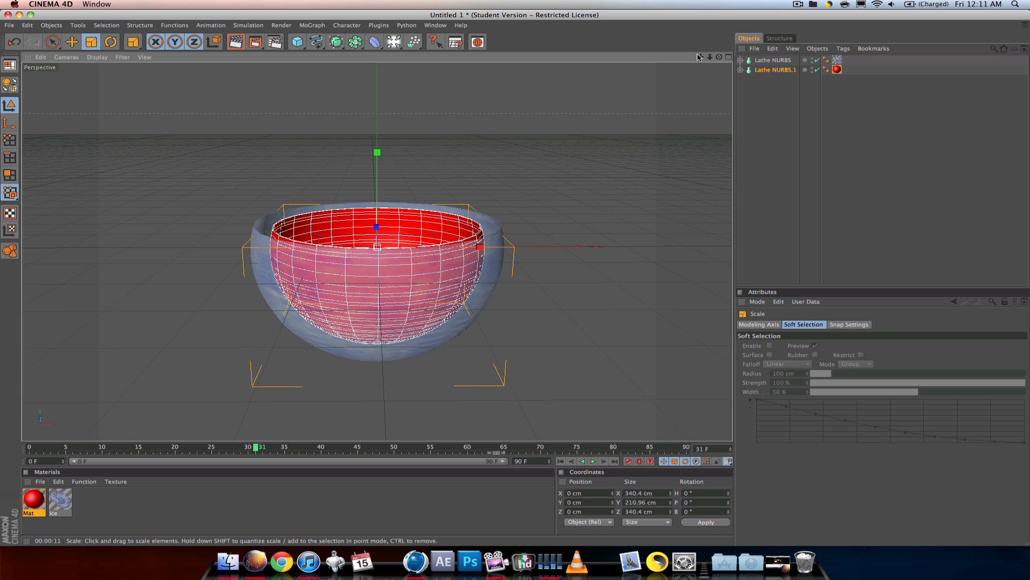
left_click(775, 99)
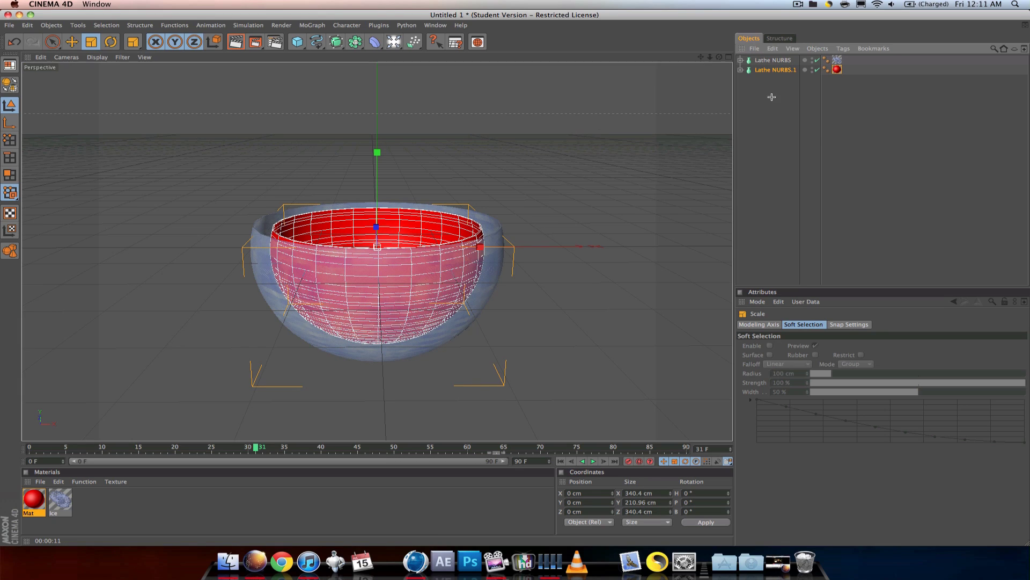
Play the animation from the start, stop at frame 34, and render the active view.
left_click(570, 465)
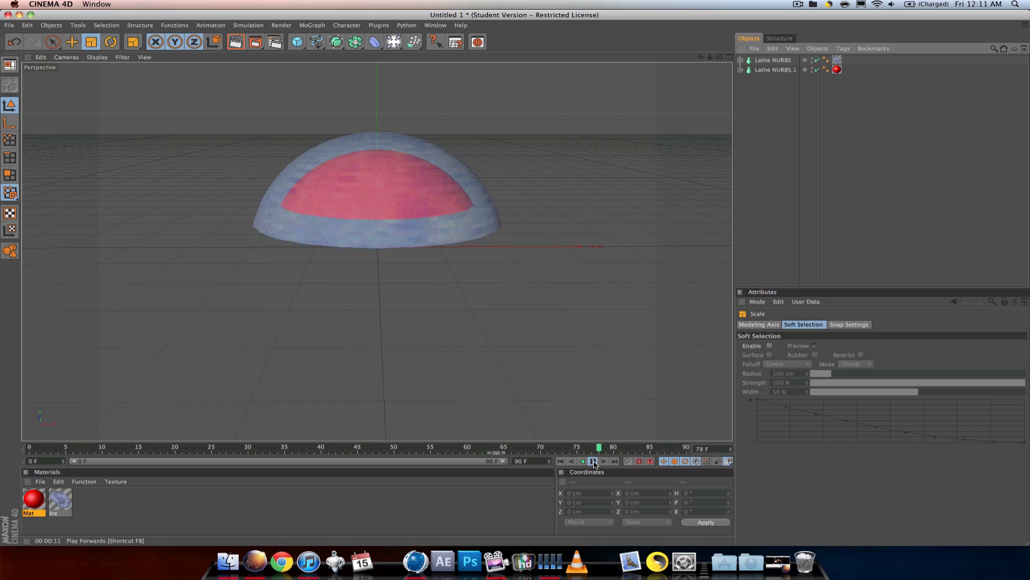
left_click(594, 463)
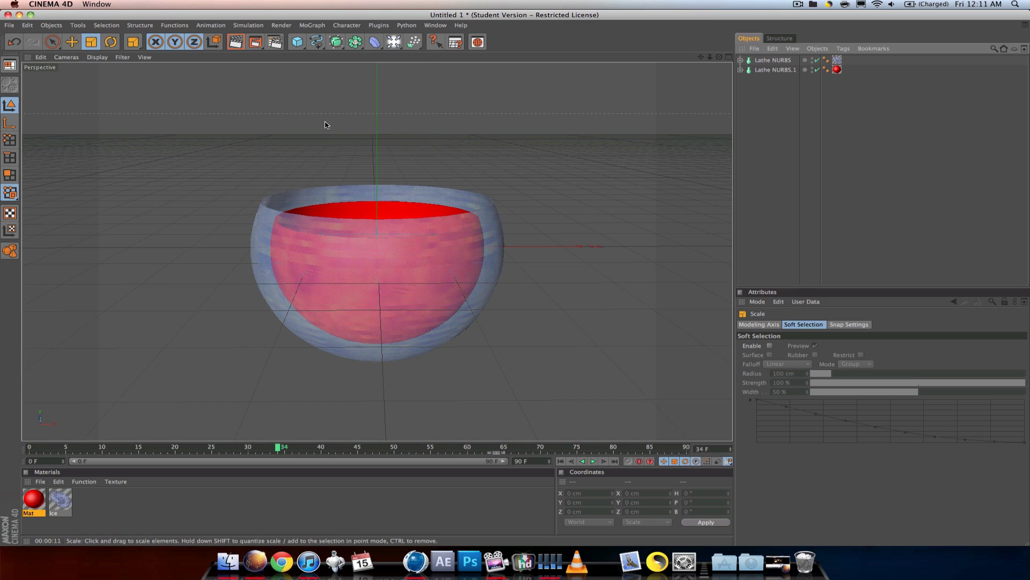
left_click(236, 41)
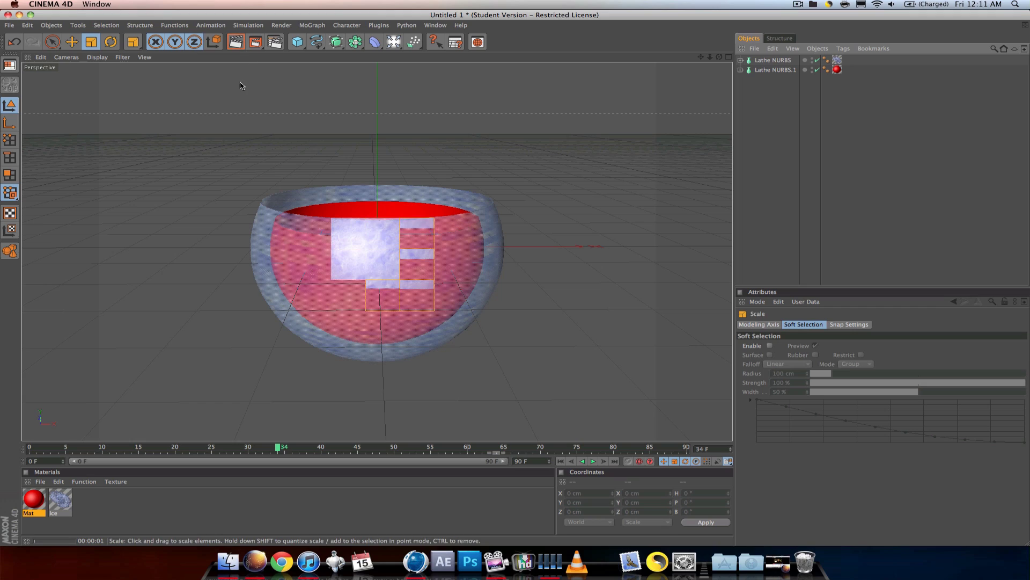